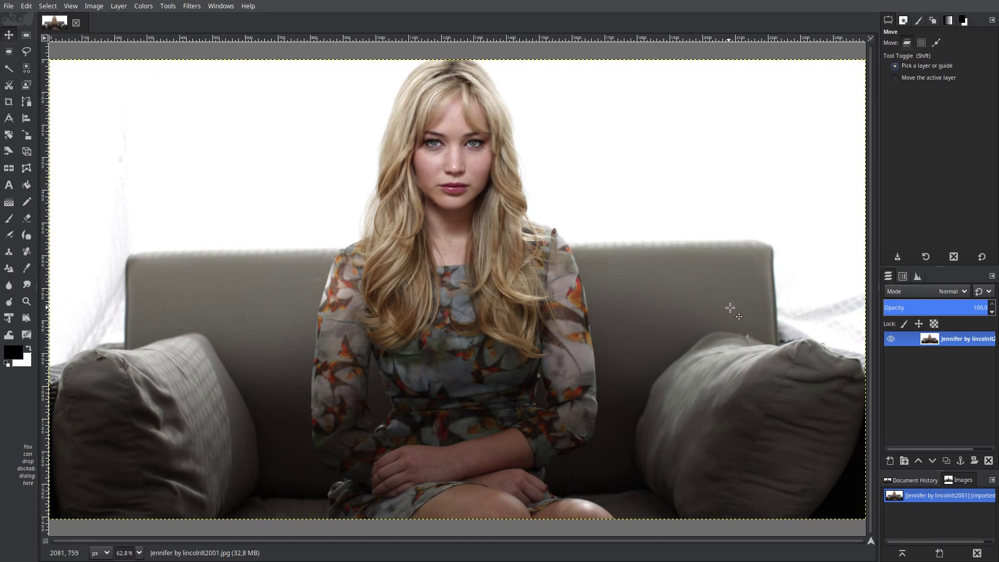
Step: Duplicate the portrait photo layer so an identical copy sits above the original
{"action": "left_click", "coordinate": [947, 460]}
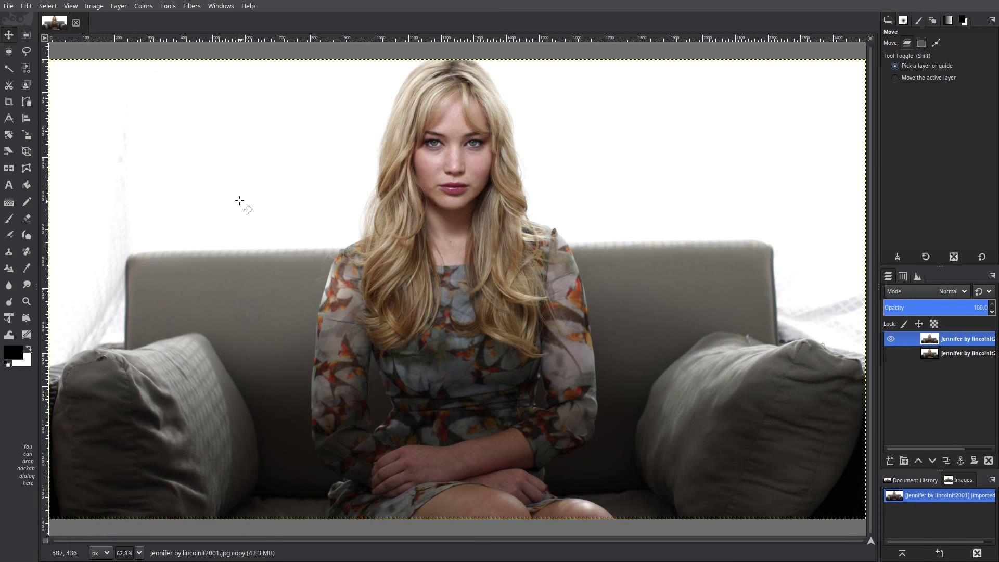
Step: Apply Shadows-Highlights to the copy layer: Shadows 50, Highlights 50, white point adjustment 10
{"action": "left_click", "coordinate": [143, 8]}
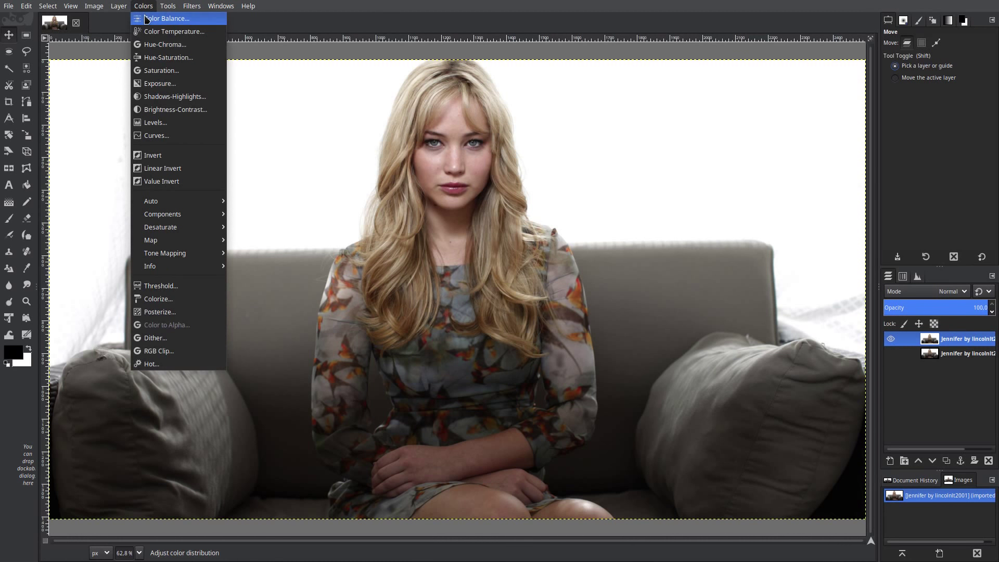
{"action": "left_click", "coordinate": [159, 98]}
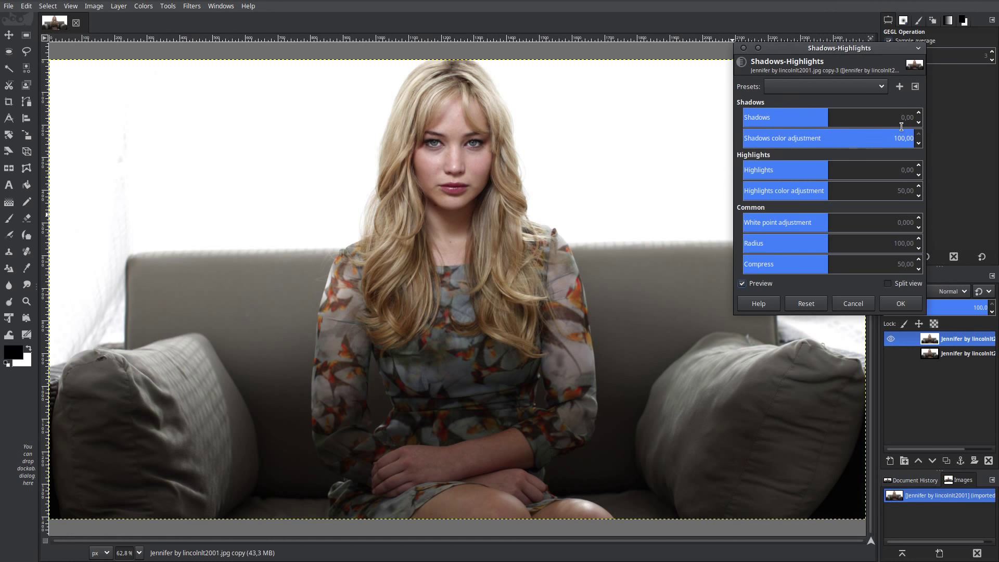
{"action": "type", "text": "50"}
{"action": "left_click", "coordinate": [908, 172]}
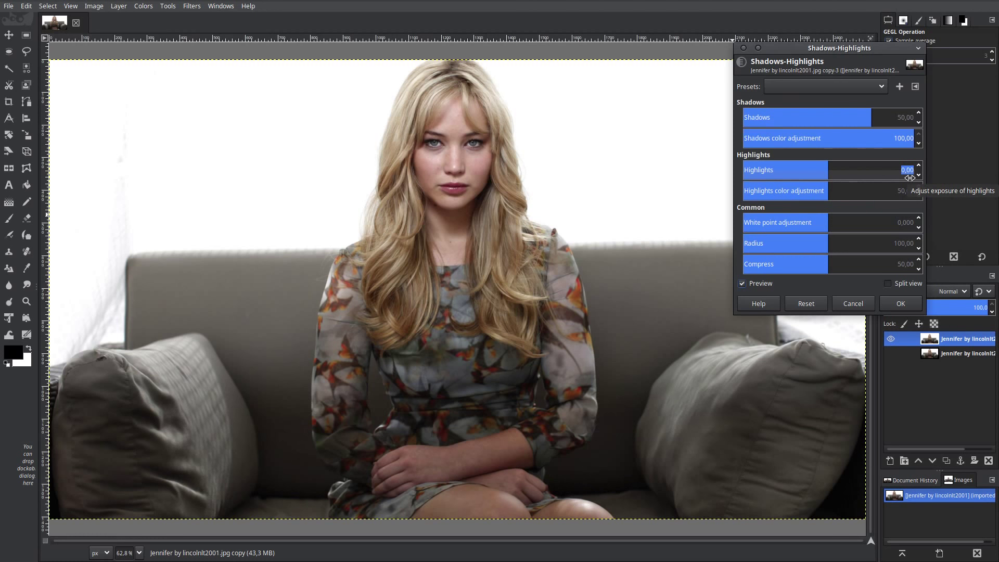
{"action": "type", "text": "50"}
{"action": "key", "text": "Return"}
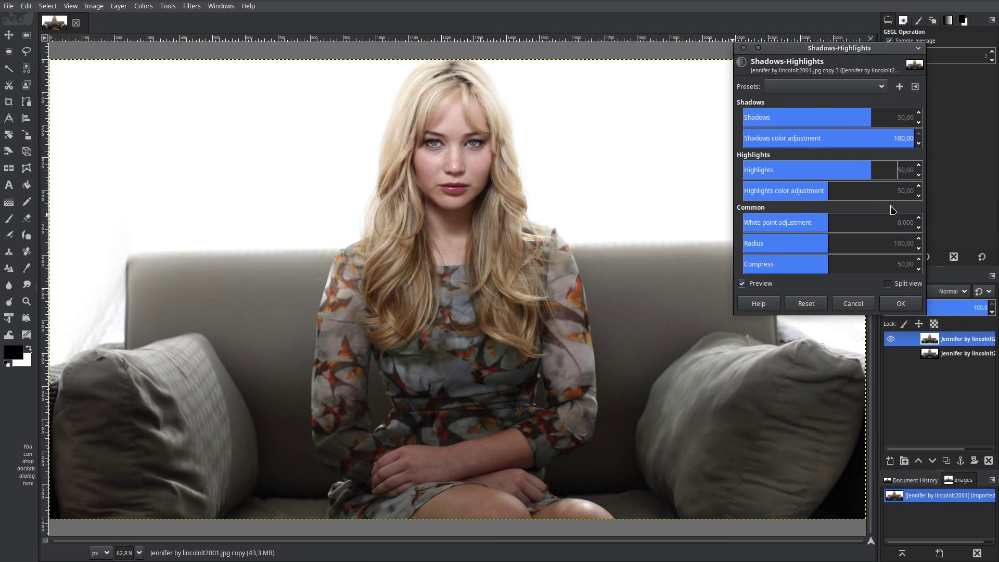
{"action": "left_click", "coordinate": [909, 227]}
{"action": "type", "text": "10"}
{"action": "key", "text": "Return"}
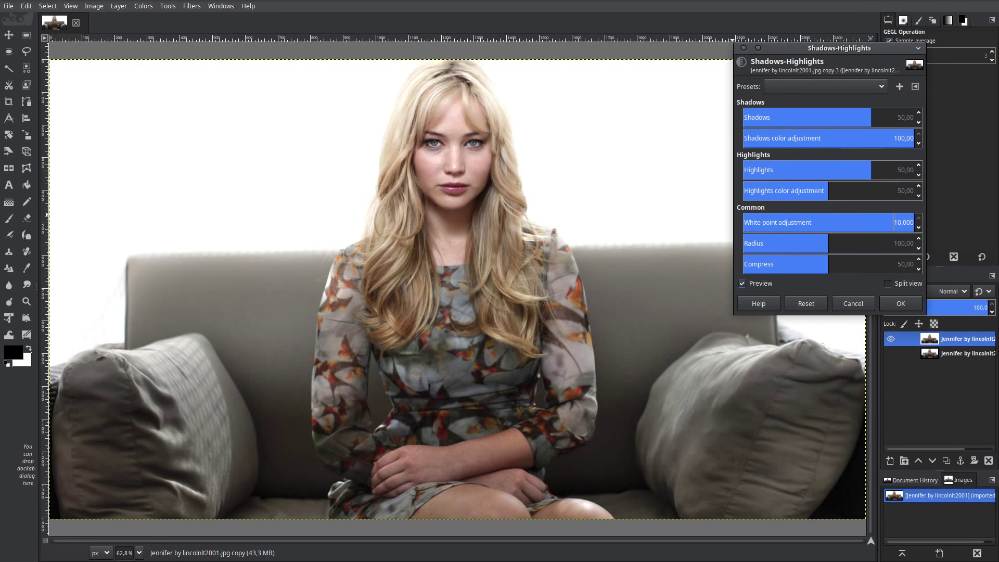
{"action": "left_click", "coordinate": [900, 304]}
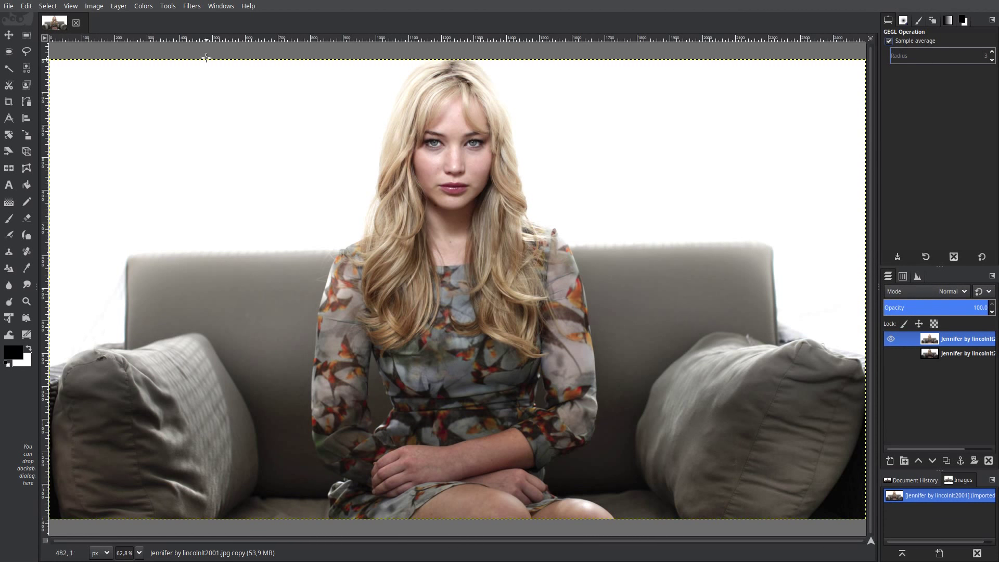
Step: Sharpen the copy layer with Unsharp Mask at standard deviation about 0.65 and scale 4
{"action": "left_click", "coordinate": [194, 6]}
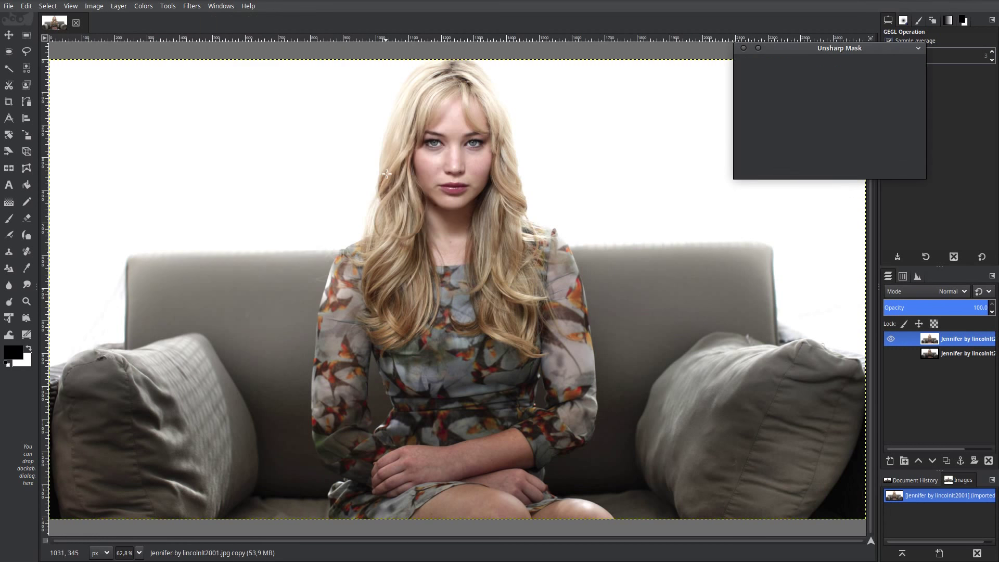
{"action": "left_click", "coordinate": [374, 168]}
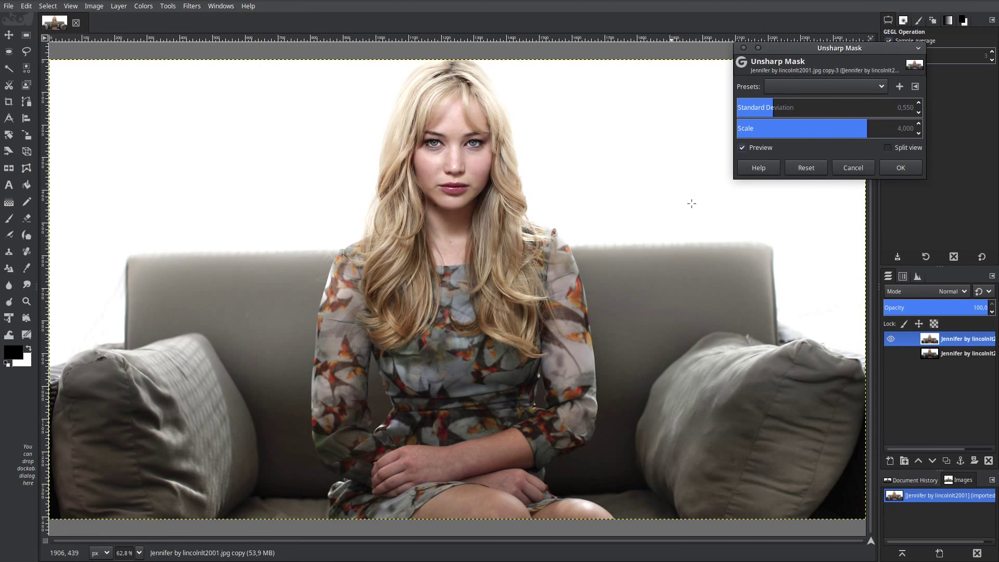
{"action": "double_click", "coordinate": [915, 108]}
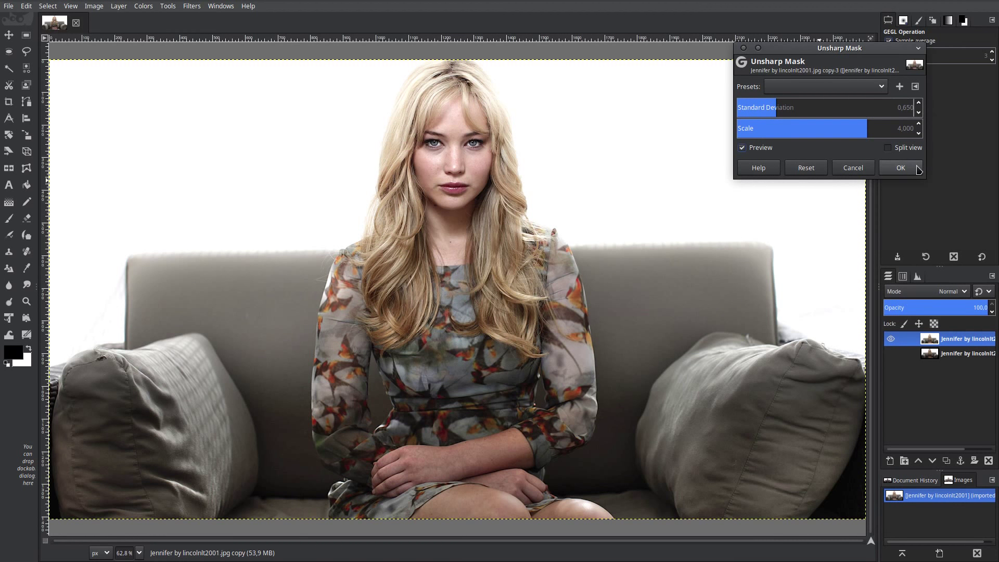
{"action": "left_click", "coordinate": [917, 167]}
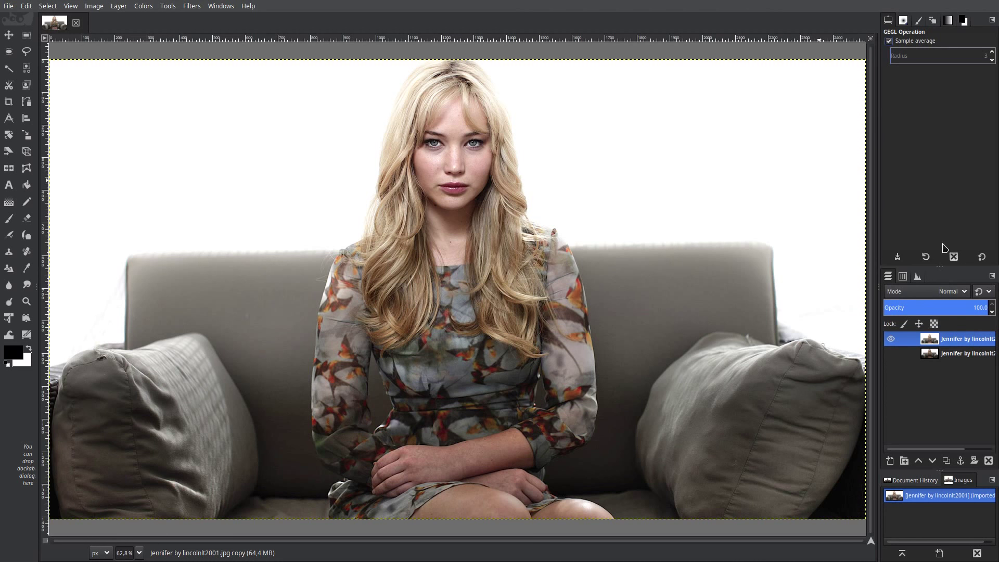
Step: Add two layer copies, Gaussian-blur copy #1 at size 12, and show the sharp top copy
{"action": "left_click", "coordinate": [946, 461]}
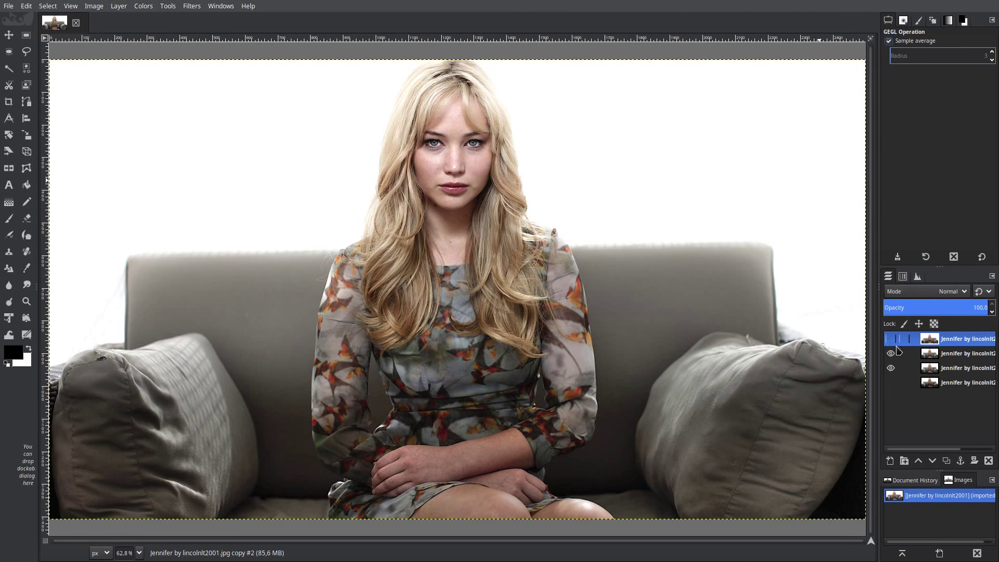
{"action": "left_click", "coordinate": [934, 355]}
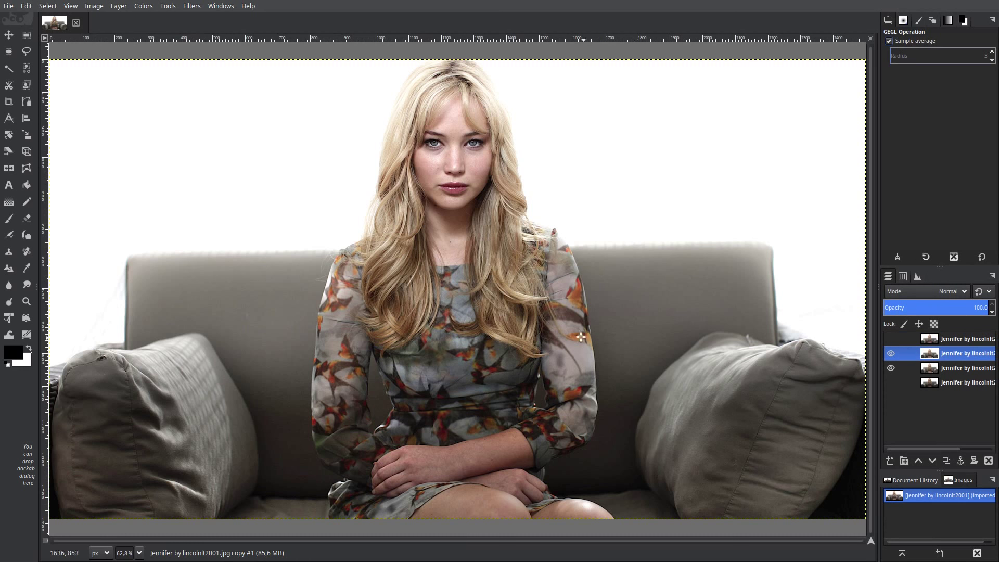
{"action": "left_click", "coordinate": [192, 6]}
{"action": "mouse_move", "coordinate": [200, 77]}
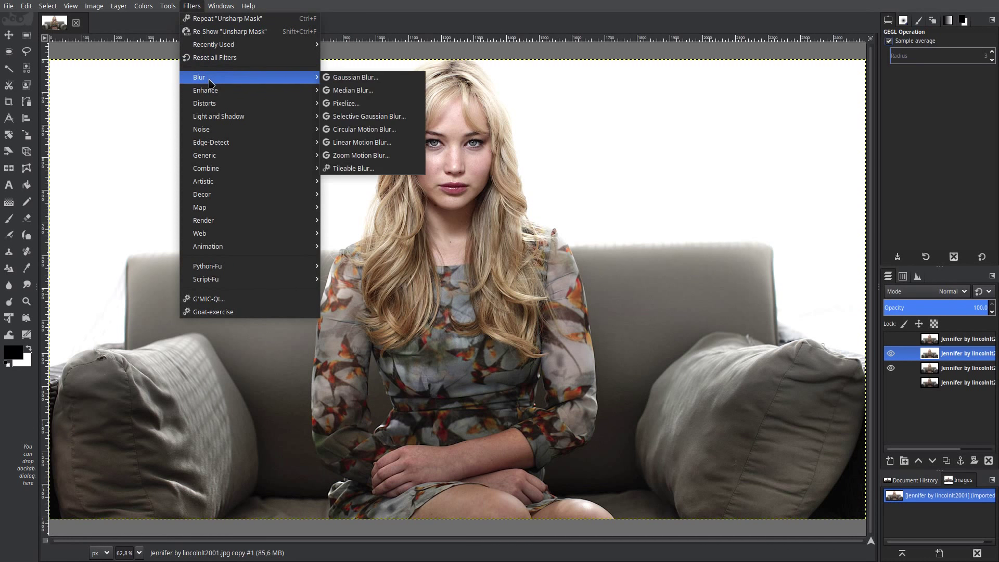
{"action": "left_click", "coordinate": [355, 77]}
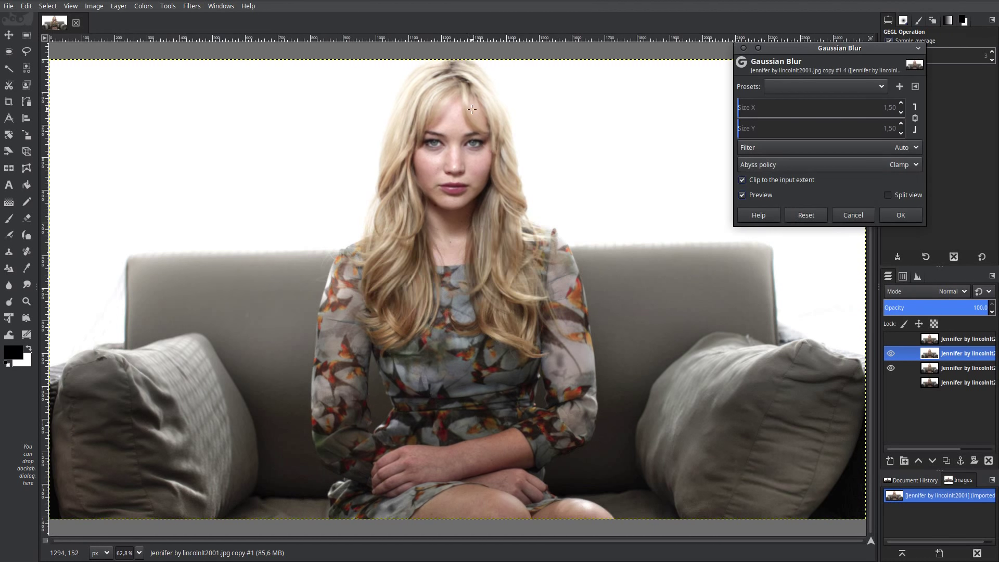
{"action": "left_click_drag", "start_coordinate": [874, 113], "coordinate": [883, 114]}
{"action": "left_click", "coordinate": [884, 114]}
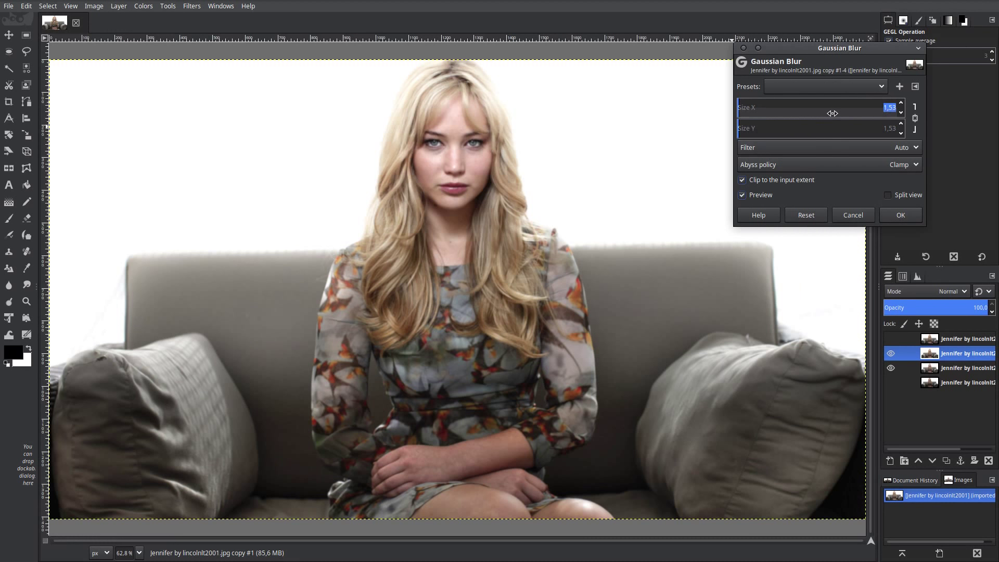
{"action": "type", "text": "12"}
{"action": "key", "text": "Return"}
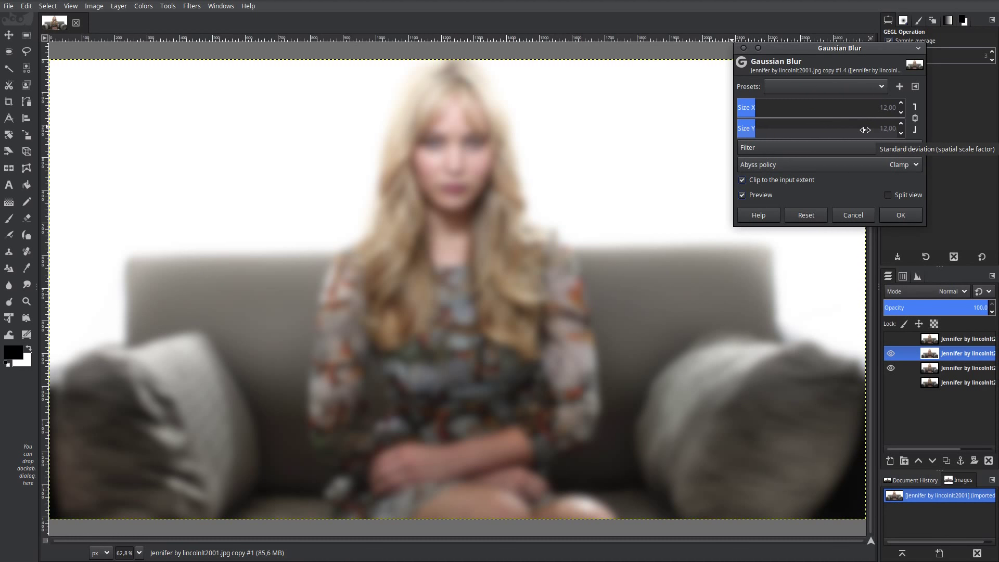
{"action": "left_click", "coordinate": [898, 216]}
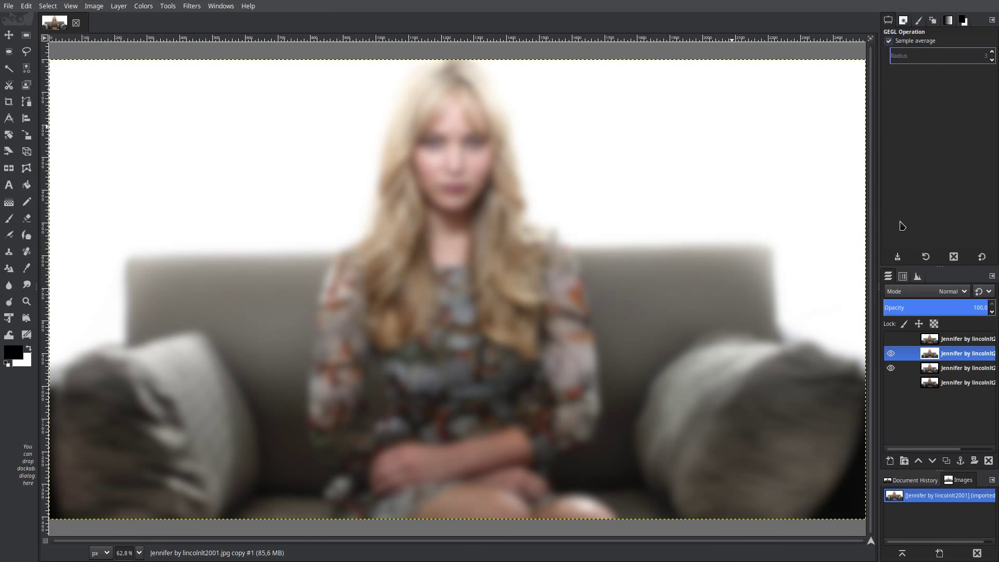
{"action": "left_click", "coordinate": [927, 343]}
{"action": "left_click", "coordinate": [892, 339]}
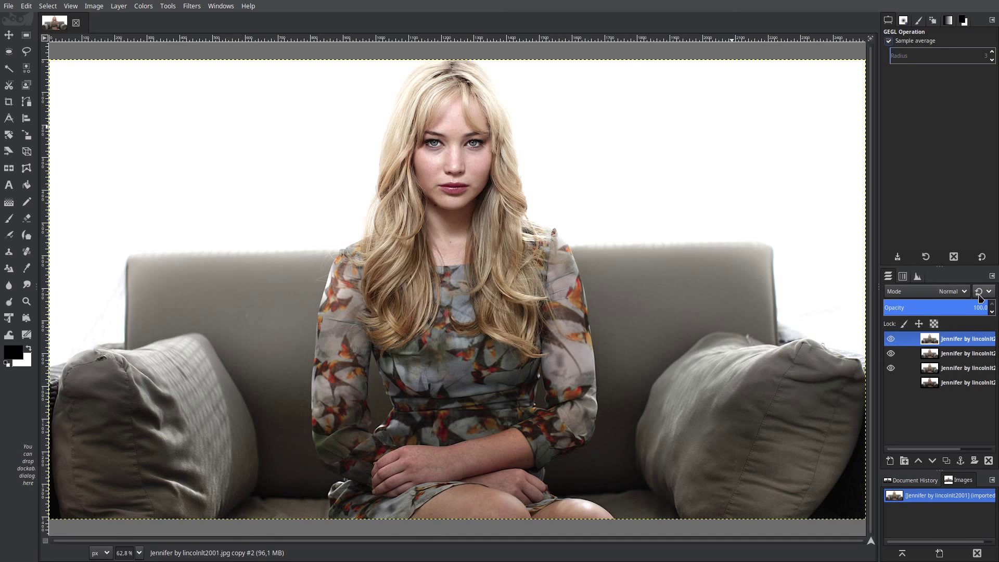
Step: Set the top copy's layer blend mode to Linear light
{"action": "left_click", "coordinate": [960, 291]}
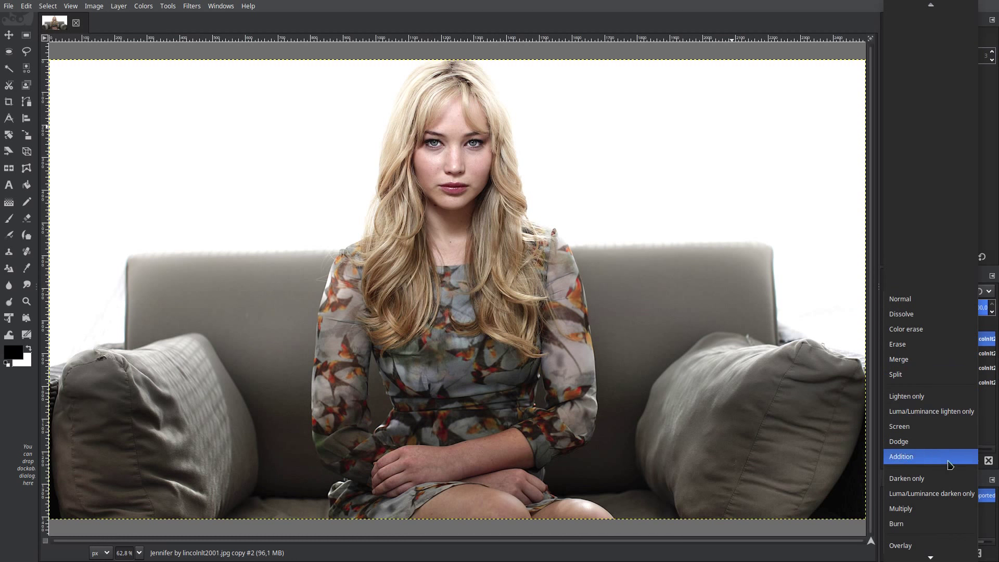
{"action": "scroll", "coordinate": [952, 458], "scroll_direction": "down", "scroll_amount": 2}
{"action": "scroll", "coordinate": [949, 469], "scroll_direction": "down", "scroll_amount": 3}
{"action": "scroll", "coordinate": [948, 473], "scroll_direction": "down", "scroll_amount": 3}
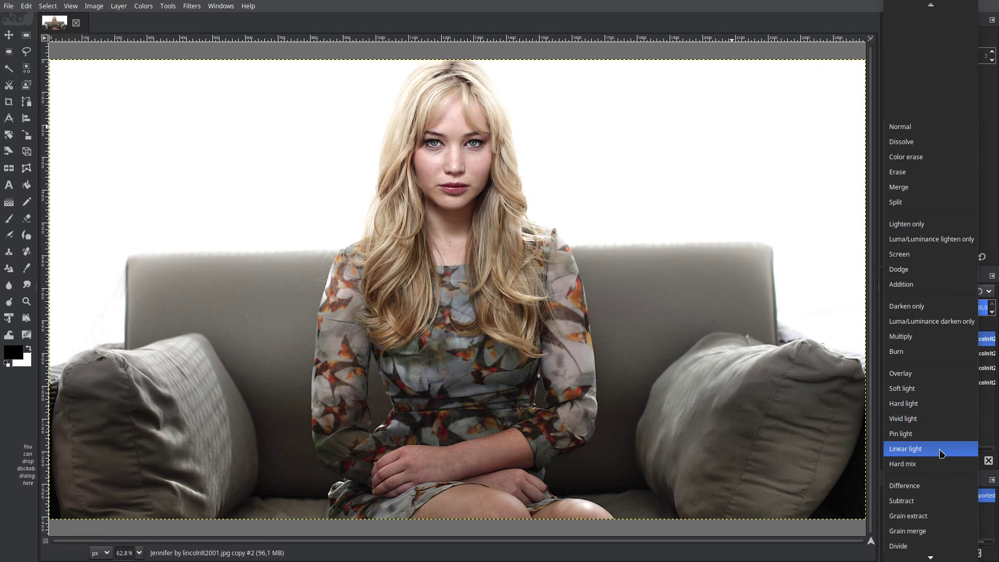
{"action": "left_click", "coordinate": [942, 454]}
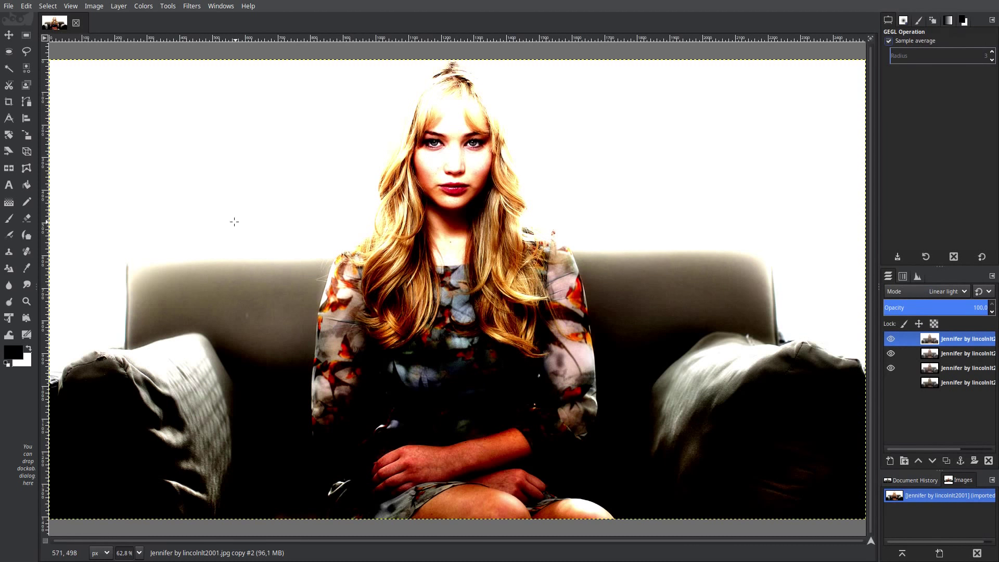
Step: Lower the top layer's contrast to -50 with Brightness-Contrast
{"action": "left_click", "coordinate": [144, 7]}
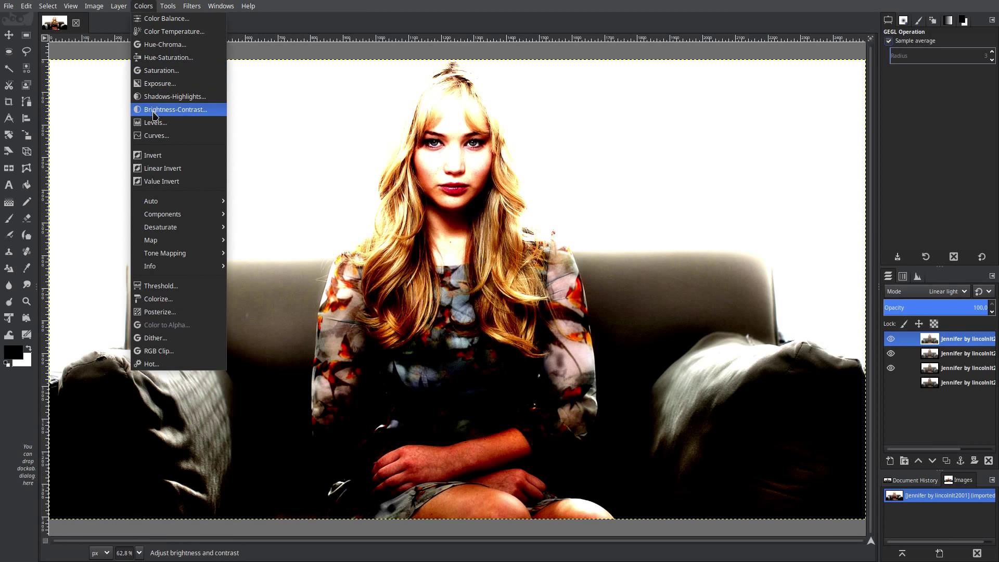
{"action": "left_click", "coordinate": [172, 110]}
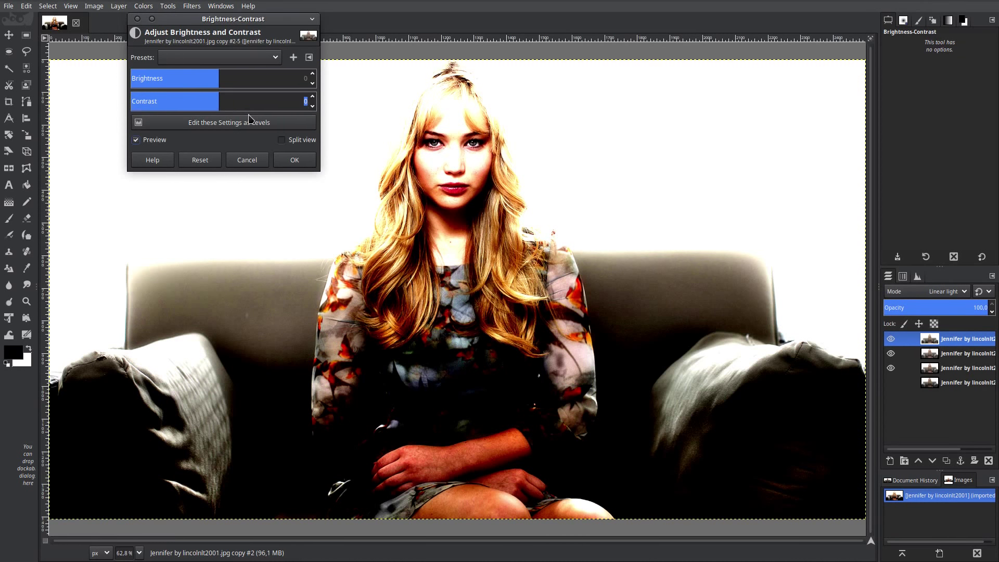
{"action": "type", "text": "0"}
{"action": "key", "text": "Return"}
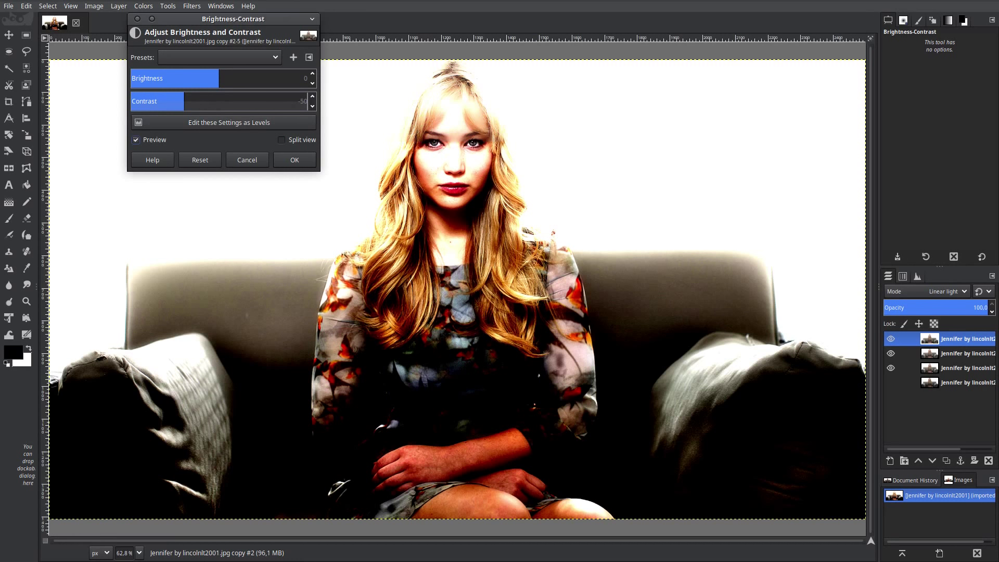
{"action": "left_click", "coordinate": [295, 159]}
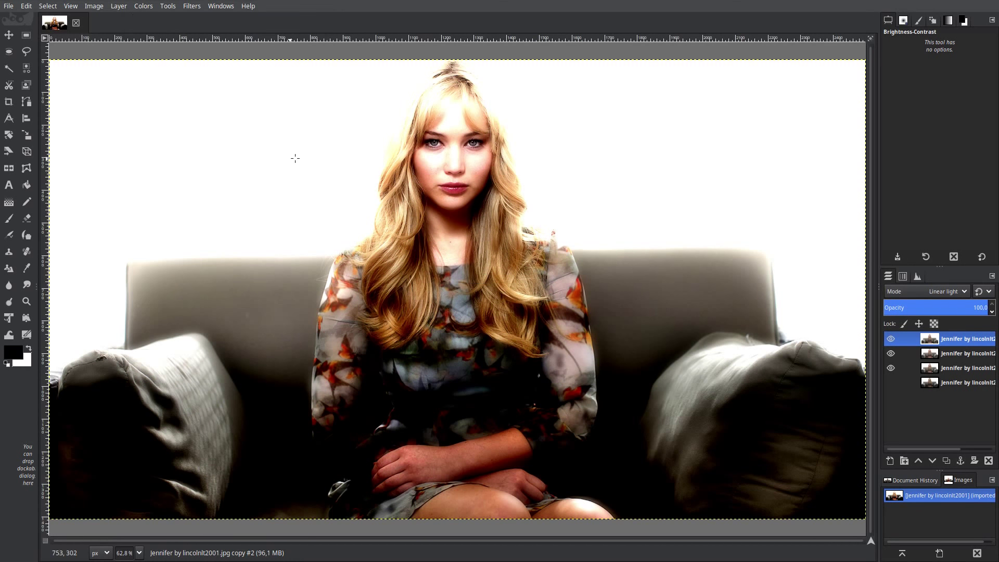
{"action": "left_click", "coordinate": [191, 7]}
{"action": "mouse_move", "coordinate": [205, 91]}
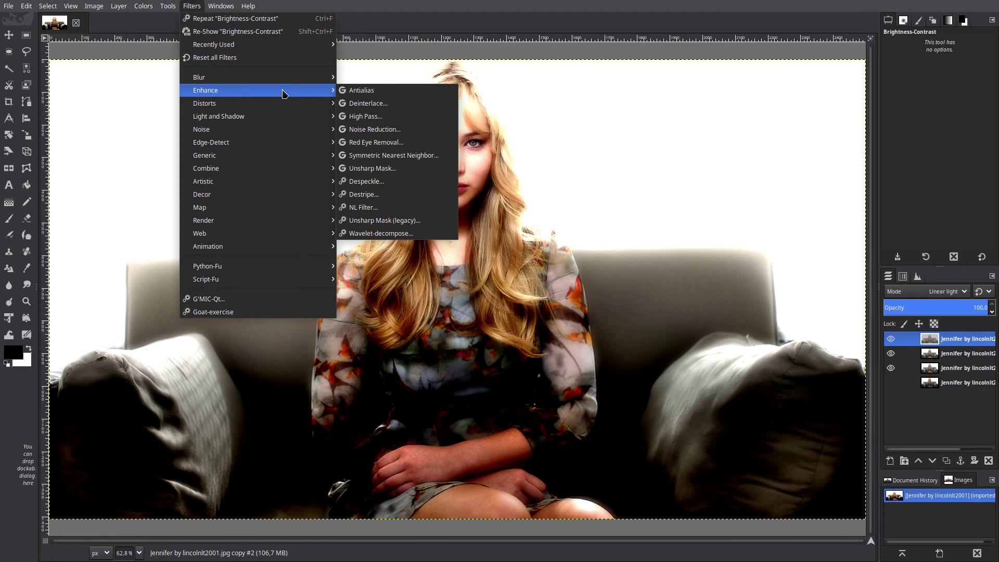
Step: Apply High Pass to the top copy with standard deviation 12 and contrast 2
{"action": "left_click", "coordinate": [369, 116]}
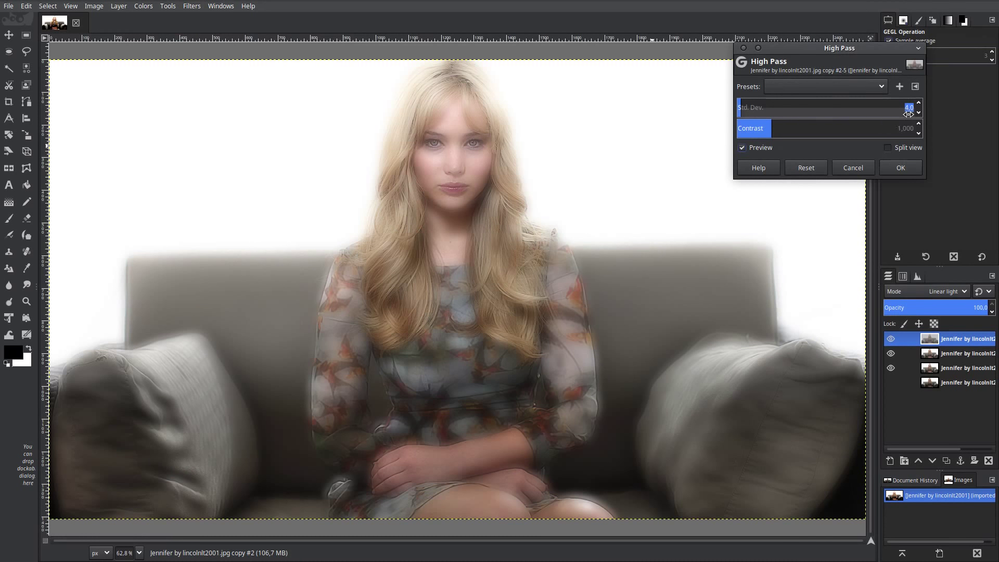
{"action": "type", "text": "12"}
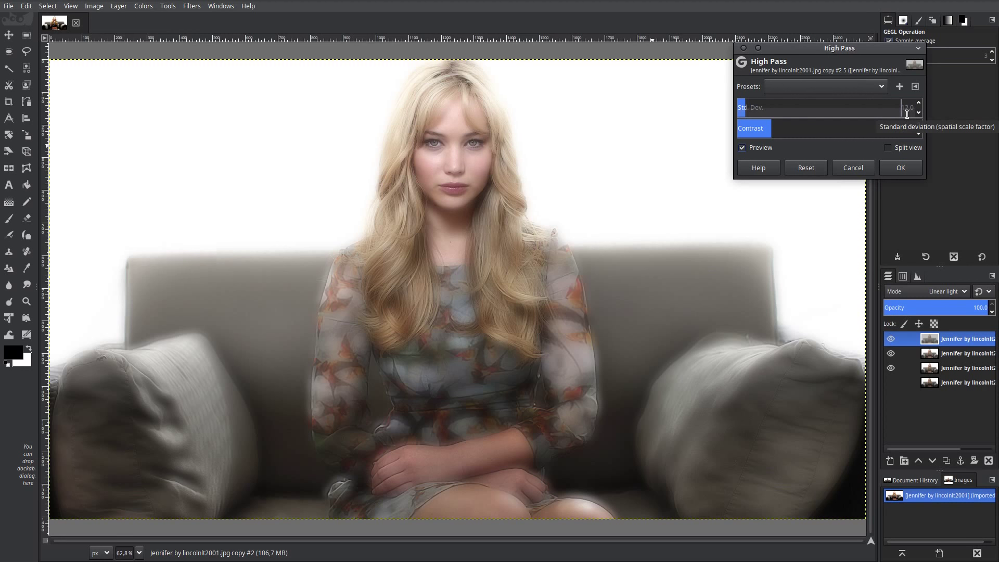
{"action": "key", "text": "Tab"}
{"action": "left_click", "coordinate": [899, 135]}
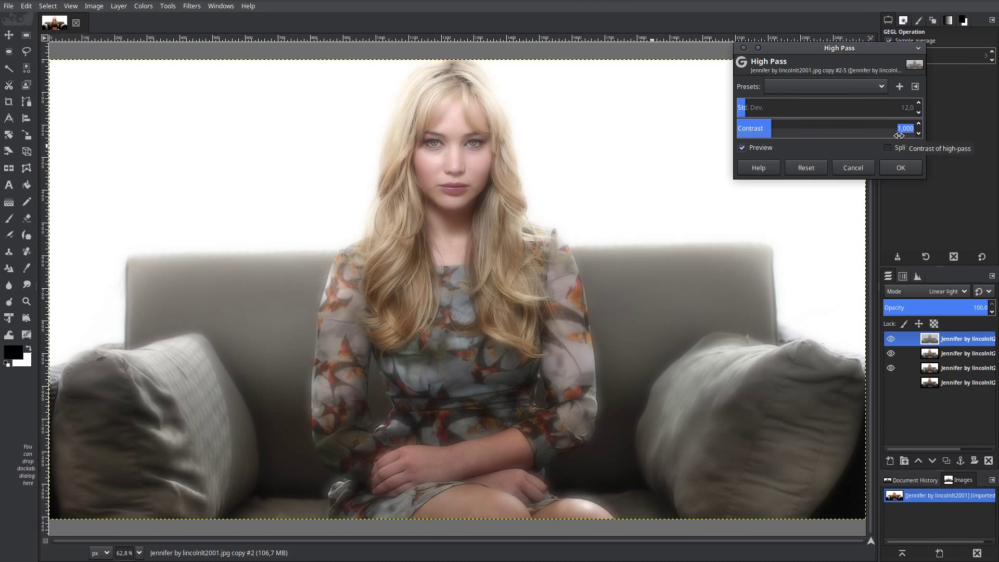
{"action": "type", "text": "2"}
{"action": "key", "text": "Return"}
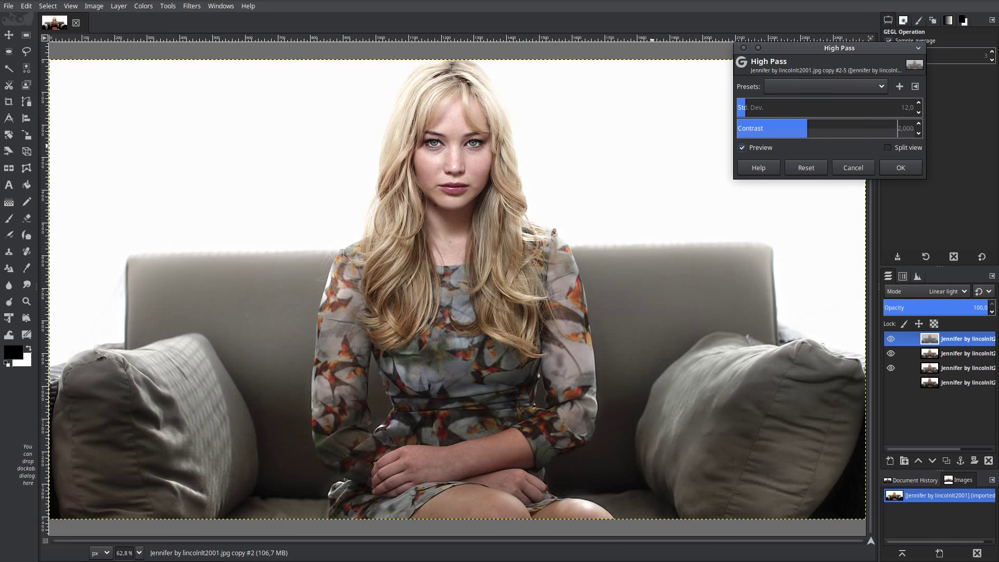
{"action": "left_click", "coordinate": [900, 167]}
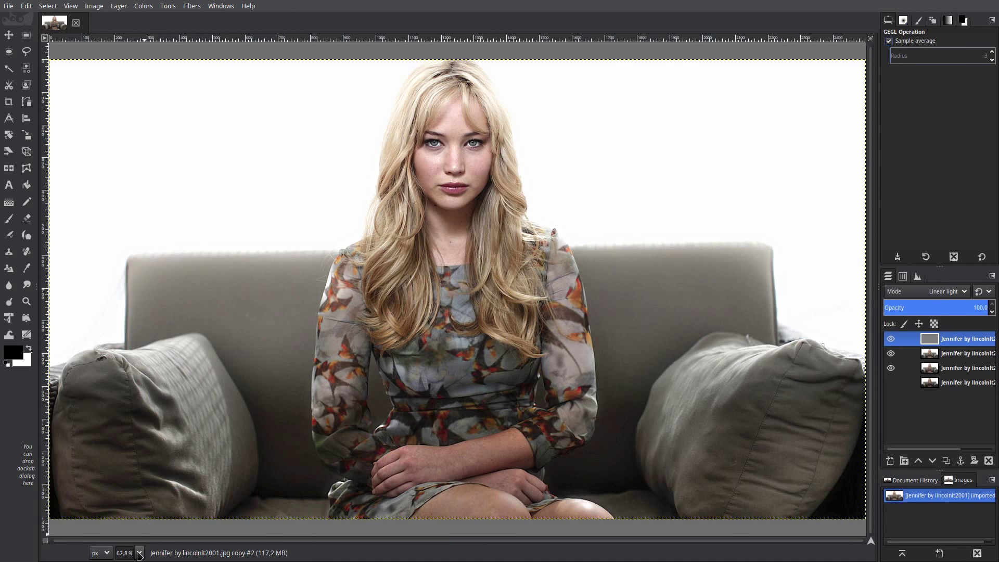
Step: Zoom to 200% to inspect the sharpened face, then back to 100% for the whole figure
{"action": "left_click", "coordinate": [139, 552]}
{"action": "left_click", "coordinate": [133, 463]}
{"action": "scroll", "coordinate": [354, 372], "scroll_direction": "up", "scroll_amount": 3}
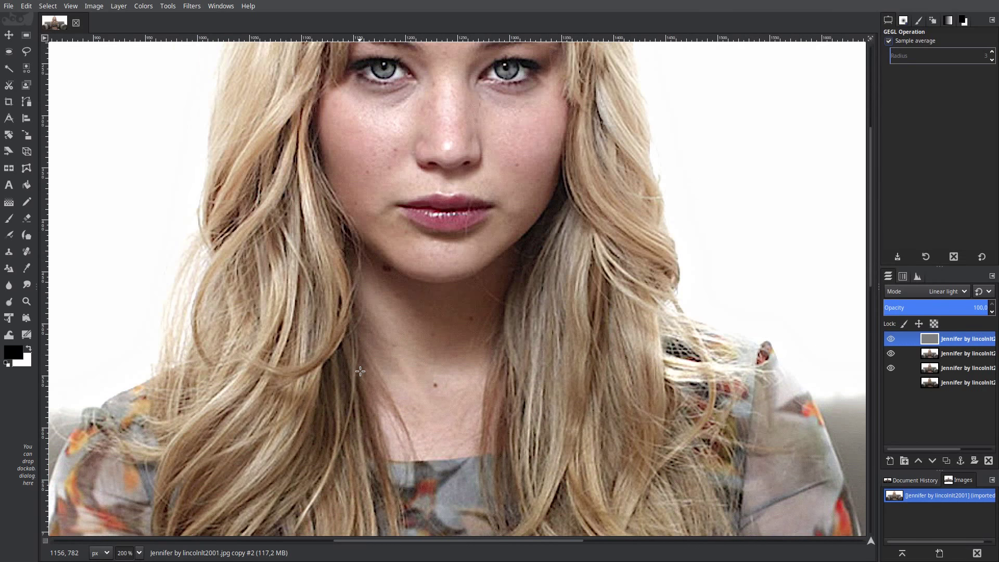
{"action": "scroll", "coordinate": [359, 371], "scroll_direction": "up", "scroll_amount": 3}
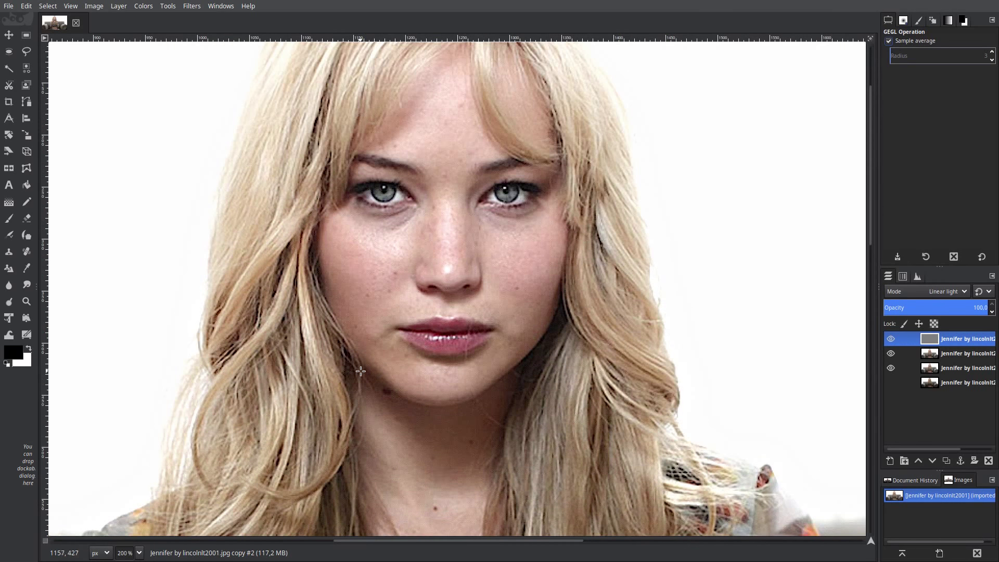
{"action": "left_click", "coordinate": [139, 553]}
{"action": "left_click", "coordinate": [130, 471]}
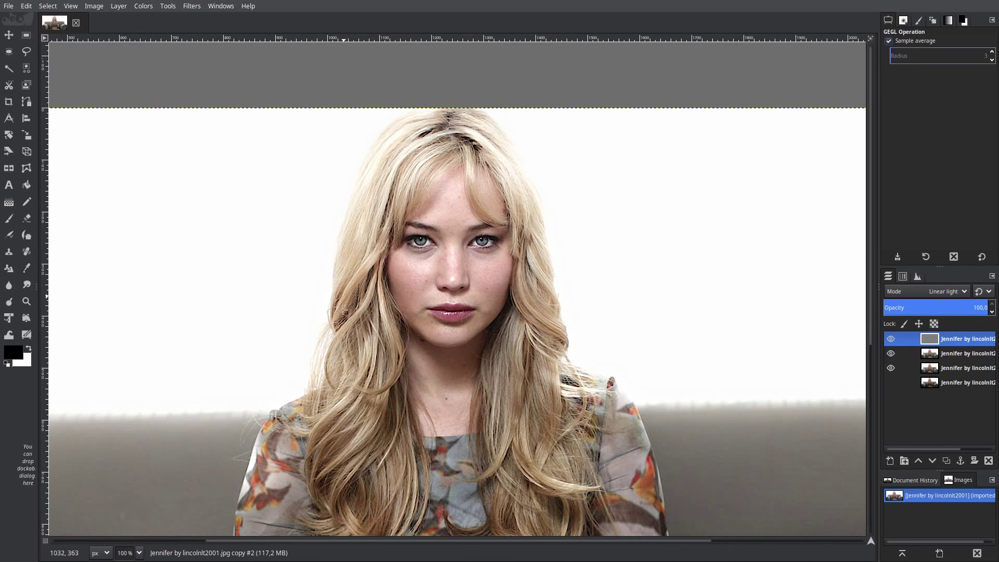
Step: Enter mid grey 808080 as the foreground colour's hex value
{"action": "left_click", "coordinate": [8, 355]}
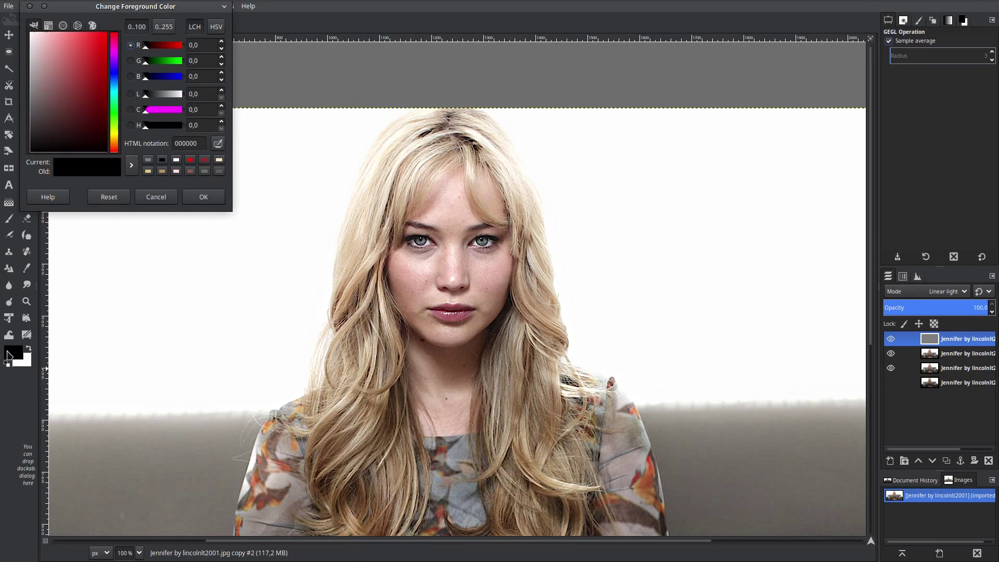
{"action": "left_click", "coordinate": [148, 160]}
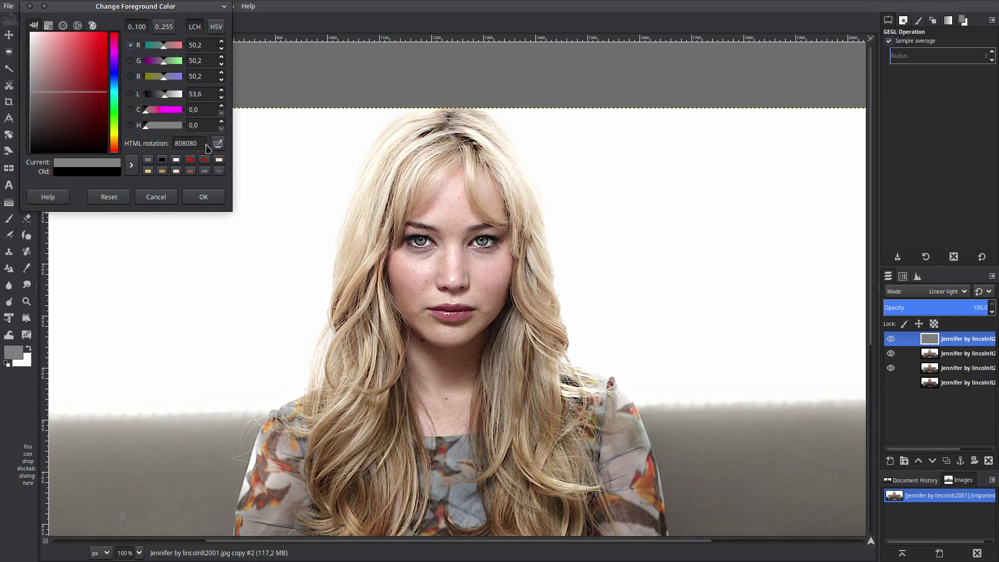
{"action": "double_click", "coordinate": [188, 143]}
Step: Confirm the grey foreground and set the Paintbrush to opacity 50 and hardness 0
{"action": "left_click", "coordinate": [203, 198]}
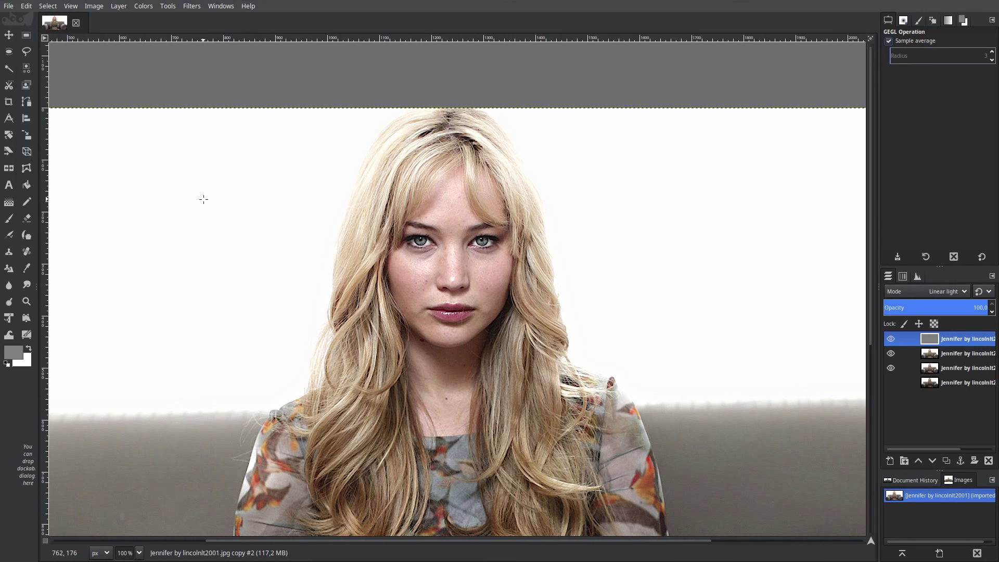
{"action": "left_click", "coordinate": [9, 218]}
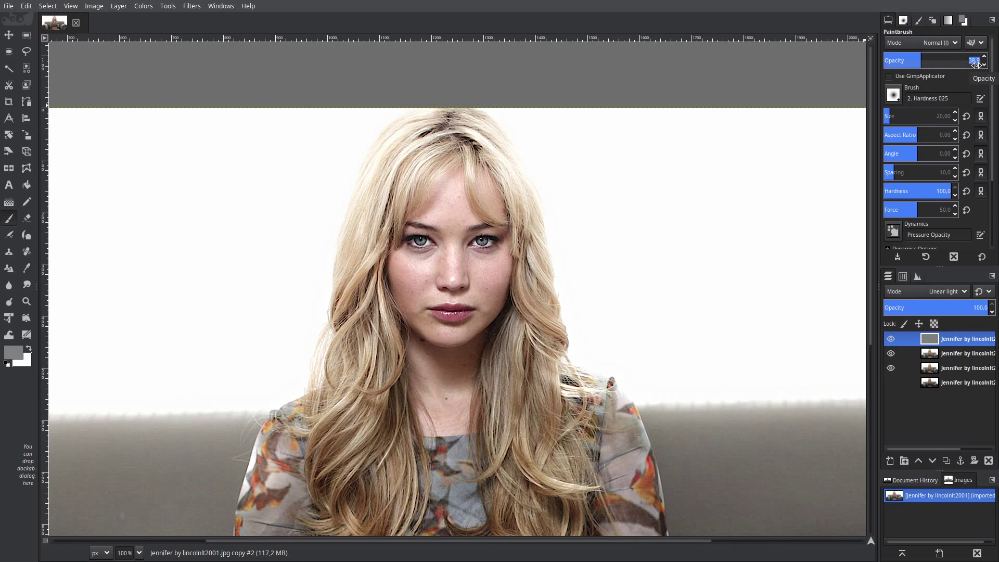
{"action": "type", "text": "50"}
{"action": "key", "text": "Return"}
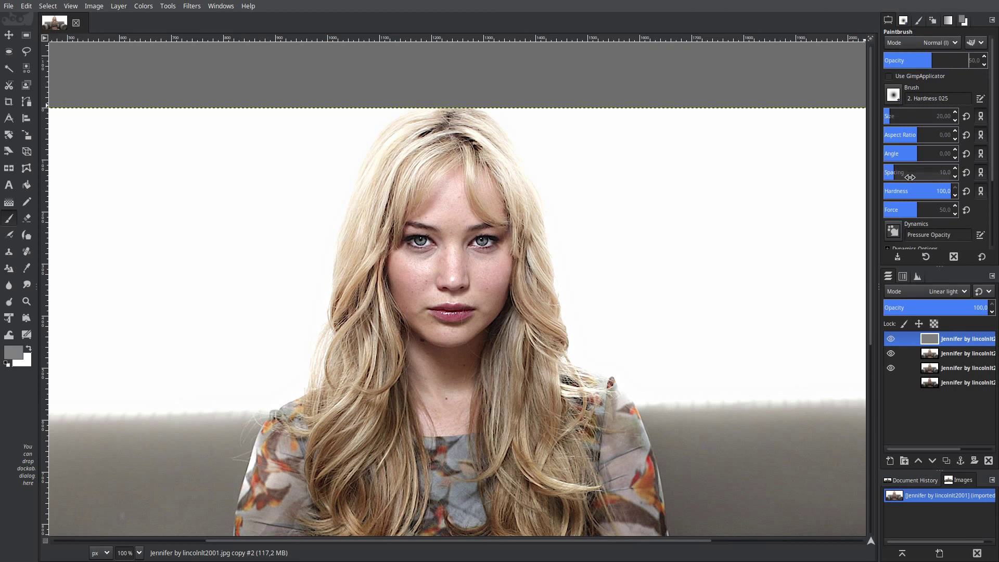
{"action": "left_click_drag", "start_coordinate": [942, 190], "coordinate": [885, 190]}
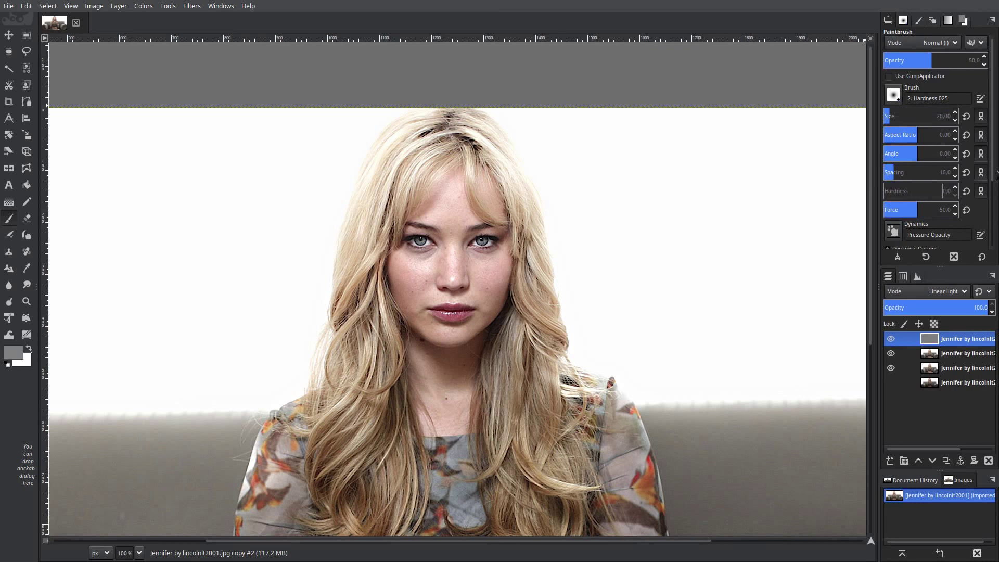
{"action": "scroll", "coordinate": [916, 208], "scroll_direction": "down", "scroll_amount": 2}
{"action": "scroll", "coordinate": [915, 214], "scroll_direction": "down", "scroll_amount": 2}
{"action": "scroll", "coordinate": [912, 220], "scroll_direction": "down", "scroll_amount": 1}
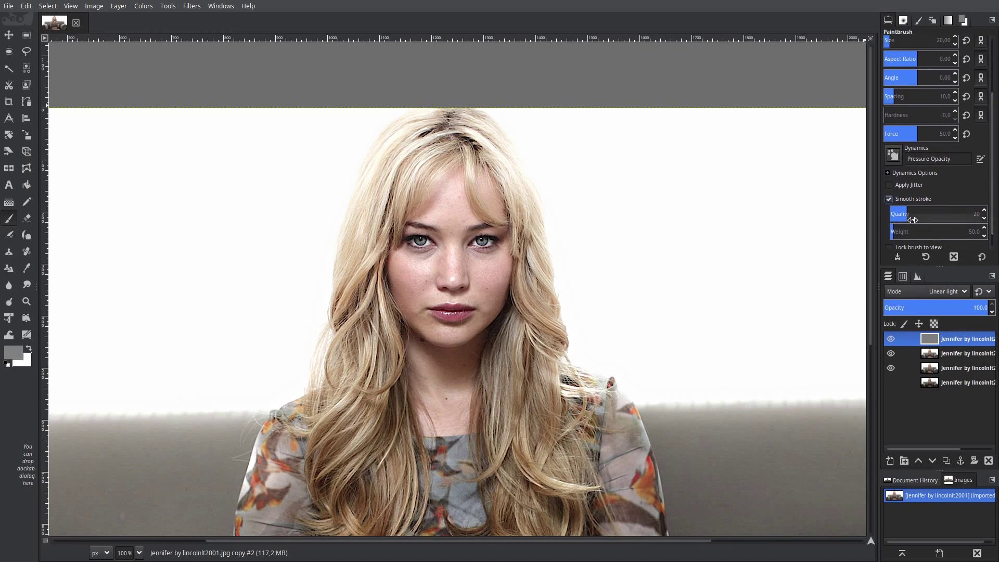
{"action": "scroll", "coordinate": [992, 198], "scroll_direction": "up", "scroll_amount": 5}
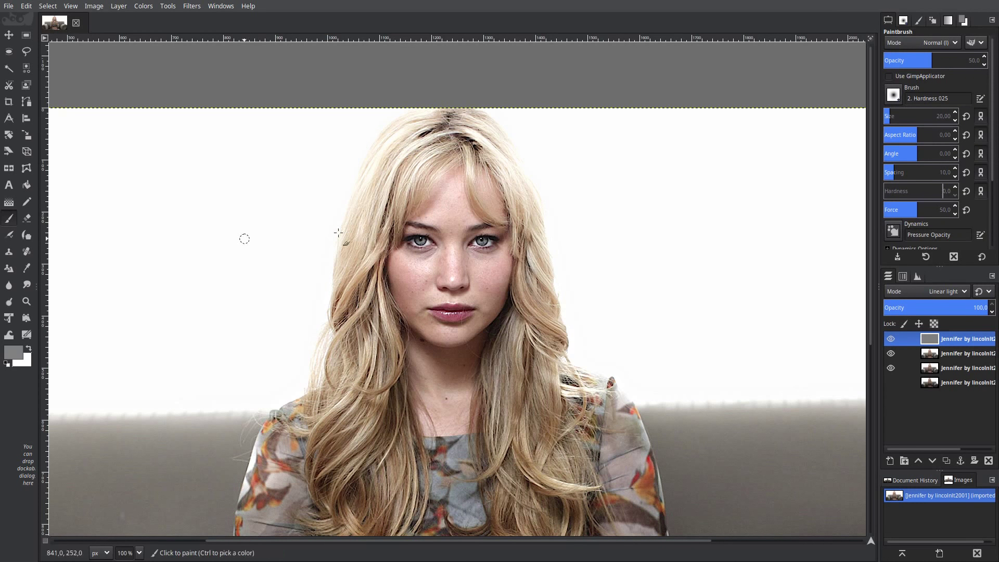
Step: Raise the brush size to 56.79 and paint soft grey strokes over forehead, chin and neck
{"action": "left_click_drag", "start_coordinate": [892, 115], "coordinate": [895, 116]}
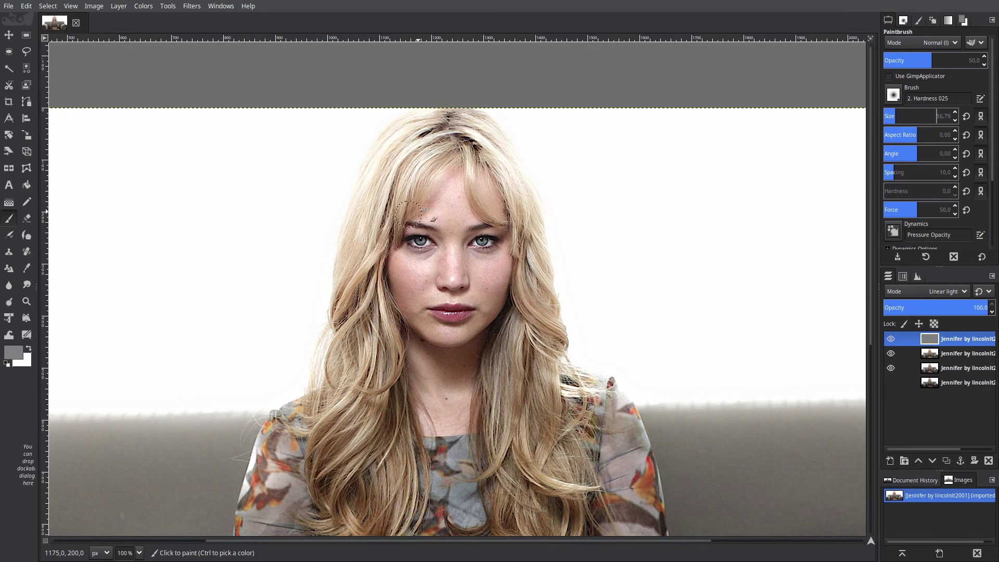
{"action": "mouse_move", "coordinate": [446, 196]}
{"action": "left_mouse_down"}
{"action": "mouse_move", "coordinate": [460, 190]}
{"action": "mouse_move", "coordinate": [449, 241]}
{"action": "mouse_move", "coordinate": [500, 243]}
{"action": "mouse_move", "coordinate": [499, 289]}
{"action": "mouse_move", "coordinate": [458, 263]}
{"action": "mouse_move", "coordinate": [425, 263]}
{"action": "mouse_move", "coordinate": [408, 289]}
{"action": "mouse_move", "coordinate": [429, 266]}
{"action": "mouse_move", "coordinate": [471, 271]}
{"action": "mouse_move", "coordinate": [496, 307]}
{"action": "mouse_move", "coordinate": [487, 320]}
{"action": "mouse_move", "coordinate": [432, 333]}
{"action": "mouse_move", "coordinate": [413, 314]}
{"action": "mouse_move", "coordinate": [429, 267]}
{"action": "mouse_move", "coordinate": [448, 270]}
{"action": "mouse_move", "coordinate": [451, 281]}
{"action": "mouse_move", "coordinate": [427, 291]}
{"action": "mouse_move", "coordinate": [458, 273]}
{"action": "mouse_move", "coordinate": [488, 281]}
{"action": "left_mouse_up"}
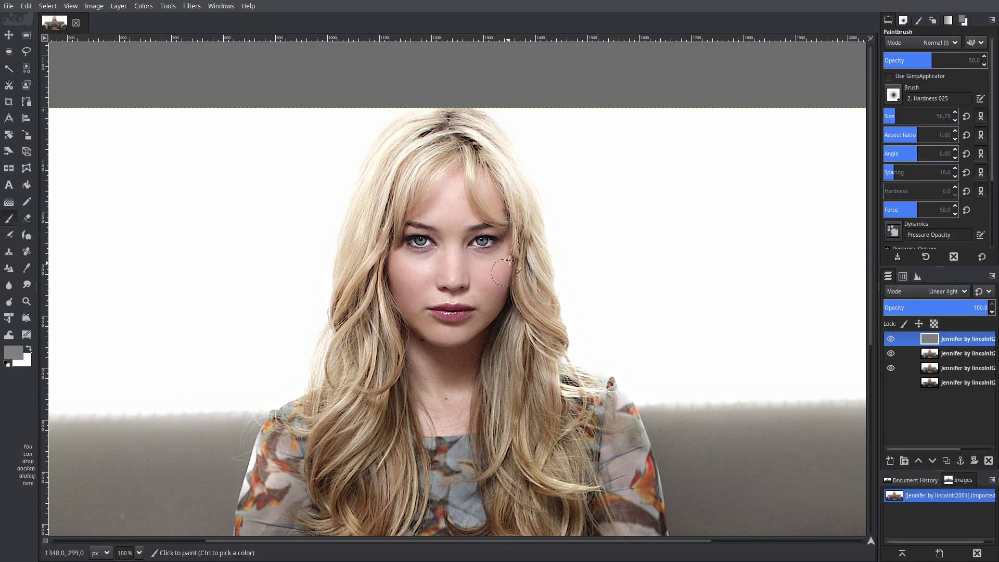
{"action": "scroll", "coordinate": [489, 281], "scroll_direction": "down", "scroll_amount": 5}
{"action": "mouse_move", "coordinate": [421, 273]}
{"action": "left_mouse_down"}
{"action": "mouse_move", "coordinate": [463, 234]}
{"action": "mouse_move", "coordinate": [426, 243]}
{"action": "left_mouse_up"}
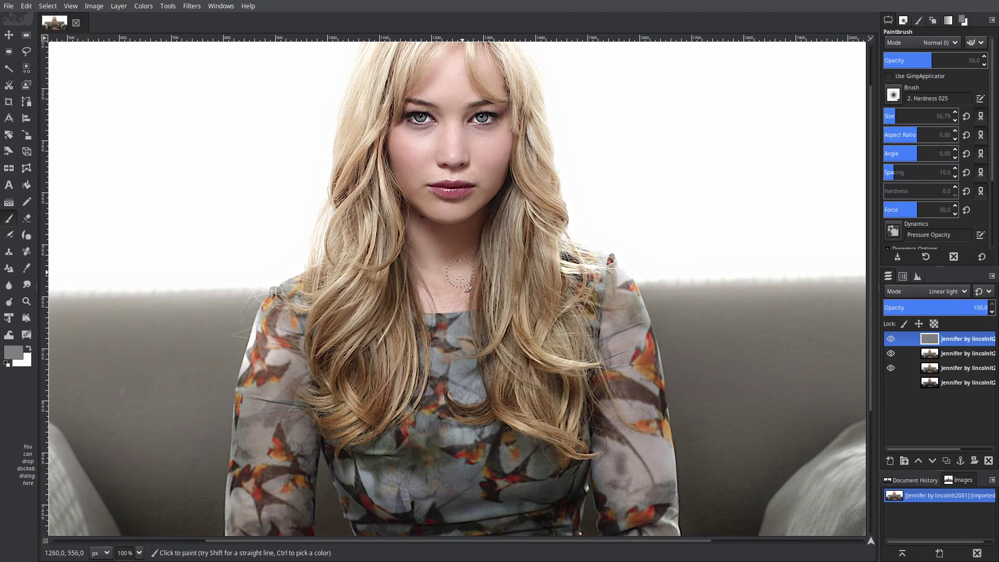
{"action": "mouse_move", "coordinate": [444, 277]}
{"action": "left_mouse_down"}
{"action": "mouse_move", "coordinate": [461, 301]}
{"action": "mouse_move", "coordinate": [459, 264]}
{"action": "left_mouse_up"}
{"action": "left_click_drag", "start_coordinate": [426, 300], "coordinate": [460, 209]}
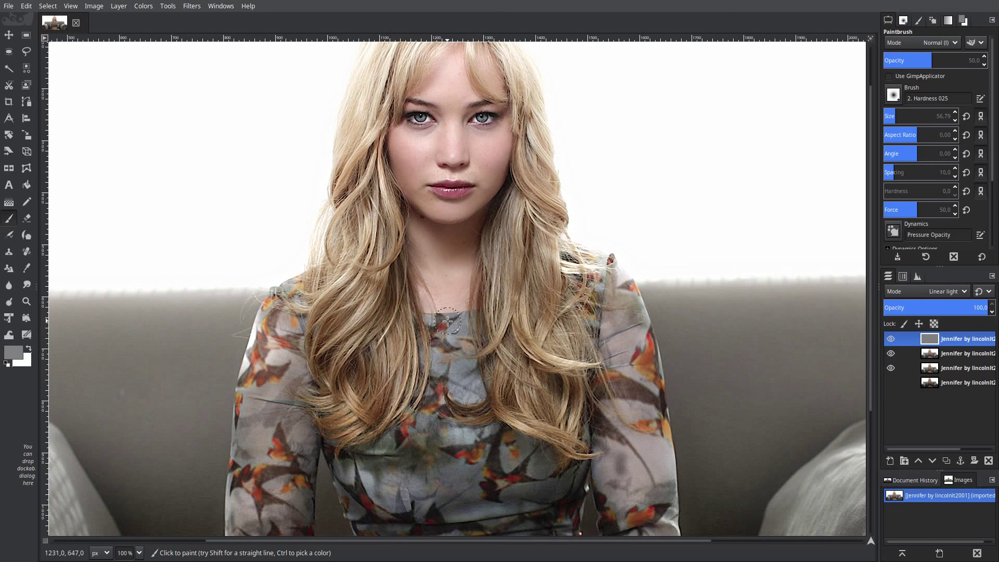
Step: Undo the last paintbrush stroke and shrink the brush size to about 26
{"action": "left_click", "coordinate": [34, 24]}
{"action": "scroll", "coordinate": [479, 368], "scroll_direction": "down", "scroll_amount": 5}
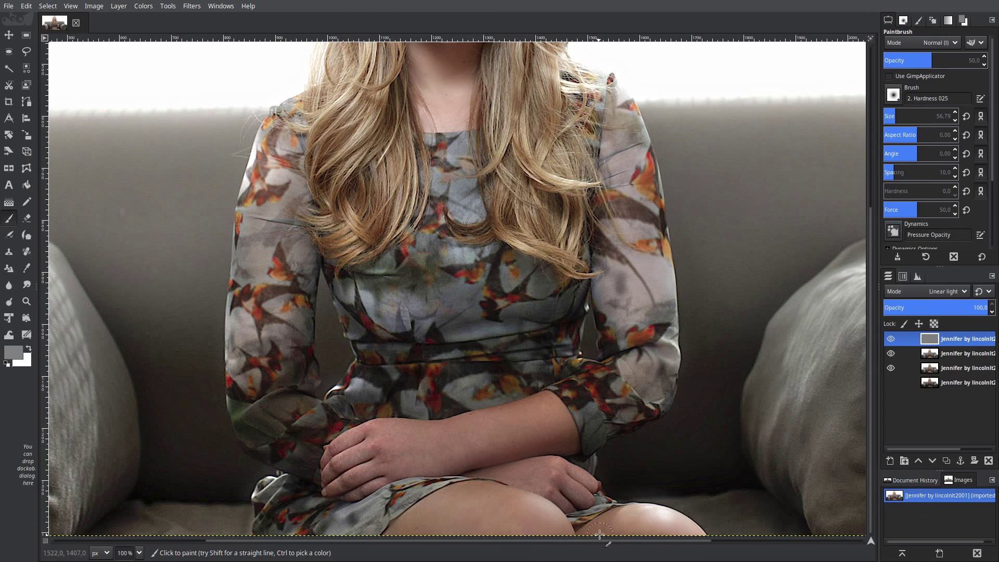
{"action": "left_click_drag", "start_coordinate": [892, 117], "coordinate": [888, 117]}
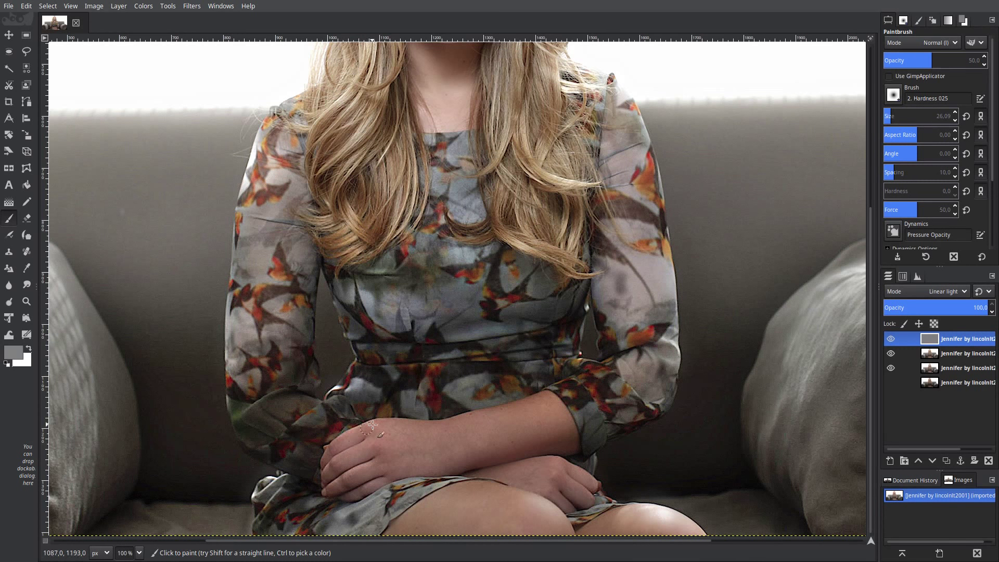
Step: Scroll the canvas up to bring the top of the portrait's head into view
{"action": "scroll", "coordinate": [430, 467], "scroll_direction": "up", "scroll_amount": 5}
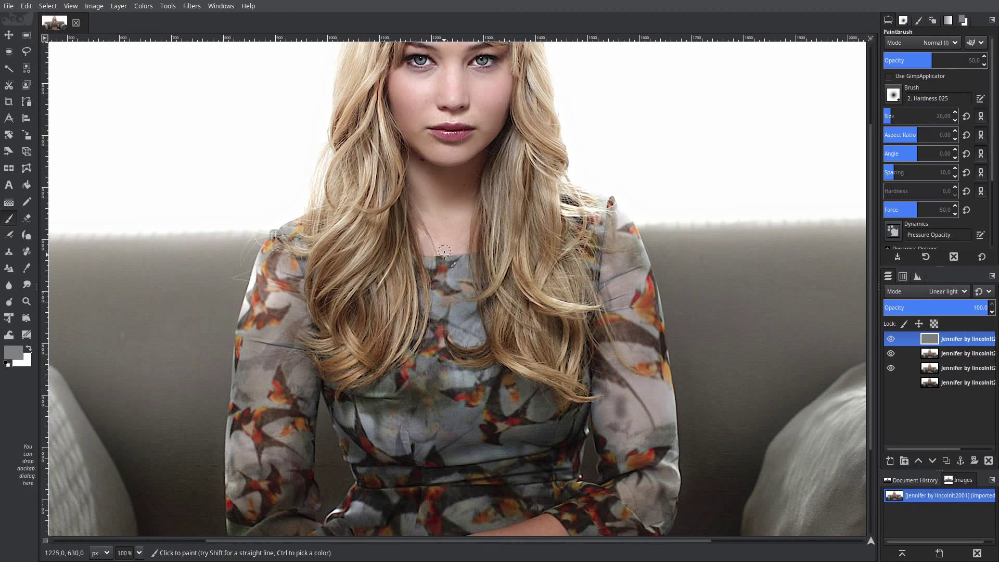
{"action": "scroll", "coordinate": [455, 232], "scroll_direction": "up", "scroll_amount": 5}
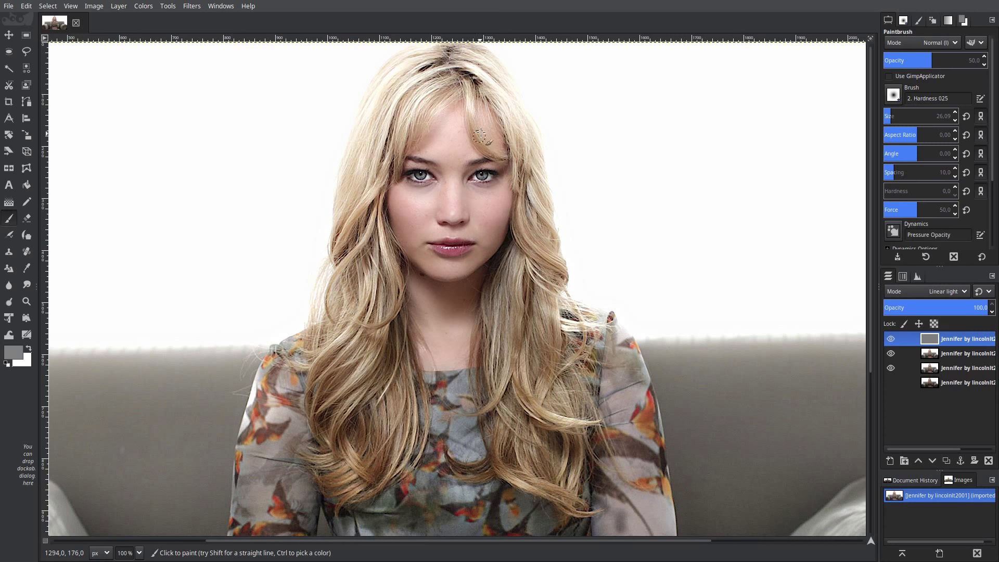
Step: Zoom to 62.8% to show the whole photo; set the brush to size 20.67, opacity 26.2
{"action": "left_click", "coordinate": [138, 553]}
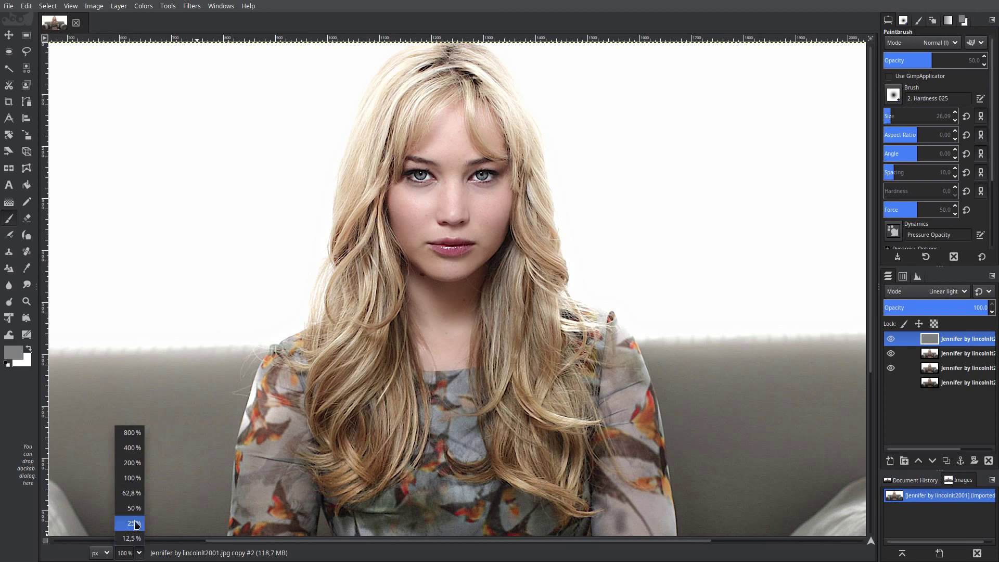
{"action": "left_click", "coordinate": [132, 493]}
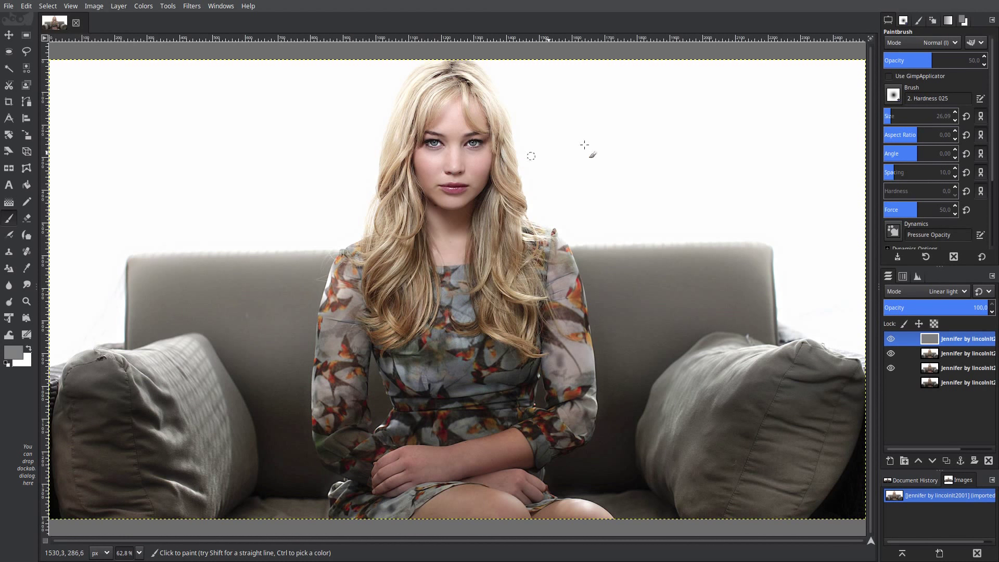
{"action": "left_click_drag", "start_coordinate": [893, 116], "coordinate": [896, 115]}
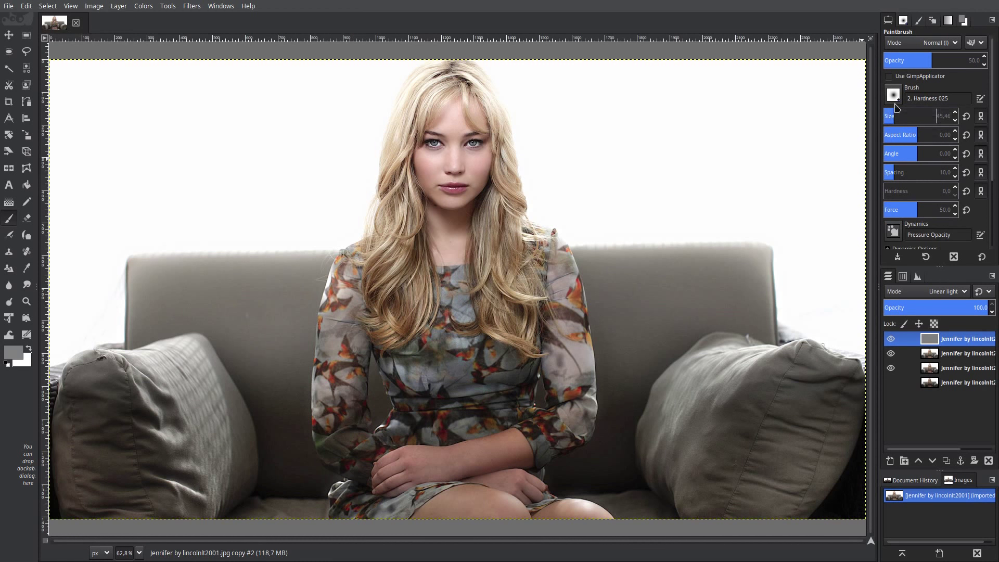
{"action": "left_click_drag", "start_coordinate": [931, 61], "coordinate": [909, 61]}
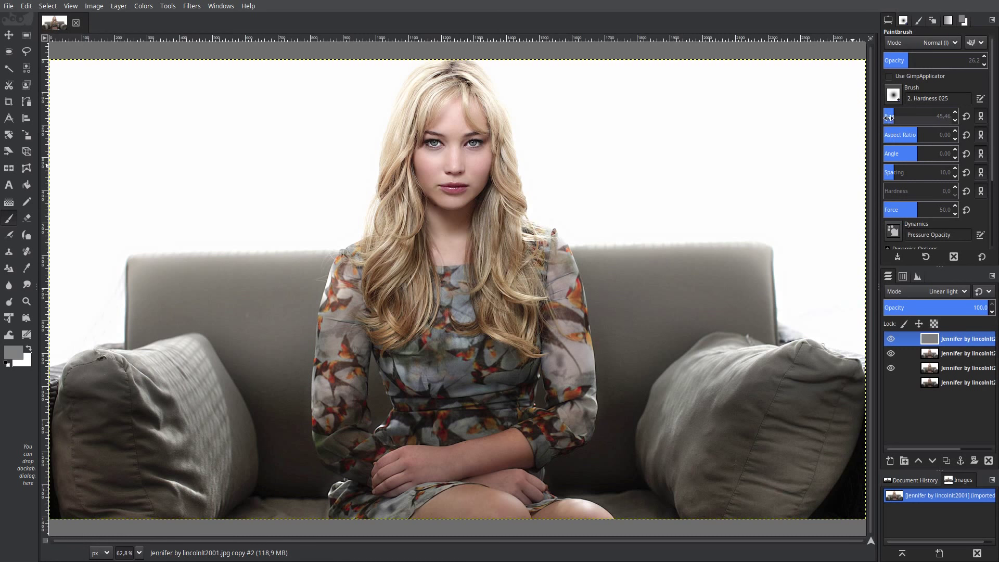
{"action": "left_click_drag", "start_coordinate": [888, 118], "coordinate": [885, 118]}
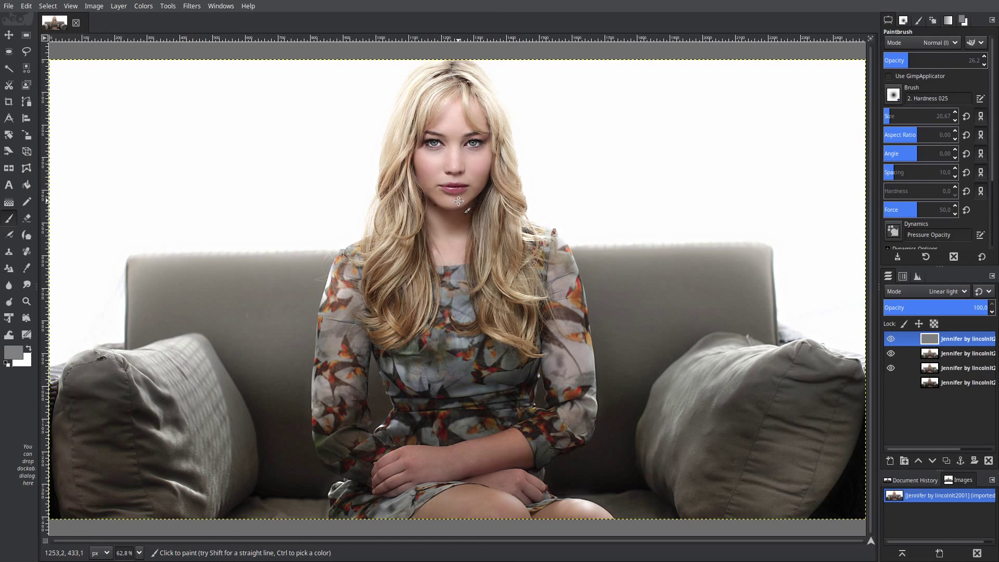
Step: Merge the visible layers into one, show the top layer, and duplicate the merged layer
{"action": "left_click", "coordinate": [27, 6]}
{"action": "left_click", "coordinate": [41, 16]}
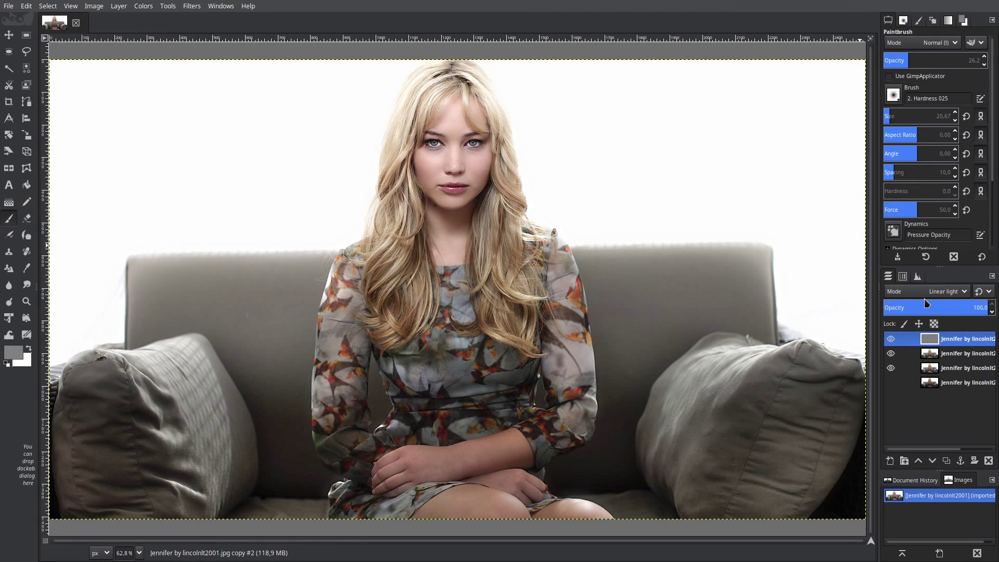
{"action": "right_click", "coordinate": [932, 340]}
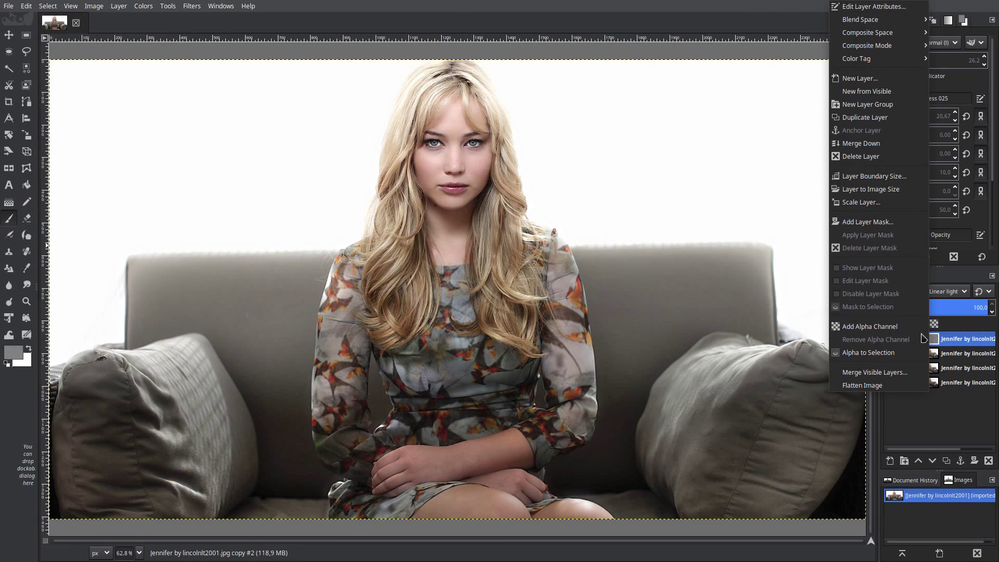
{"action": "left_click", "coordinate": [902, 373]}
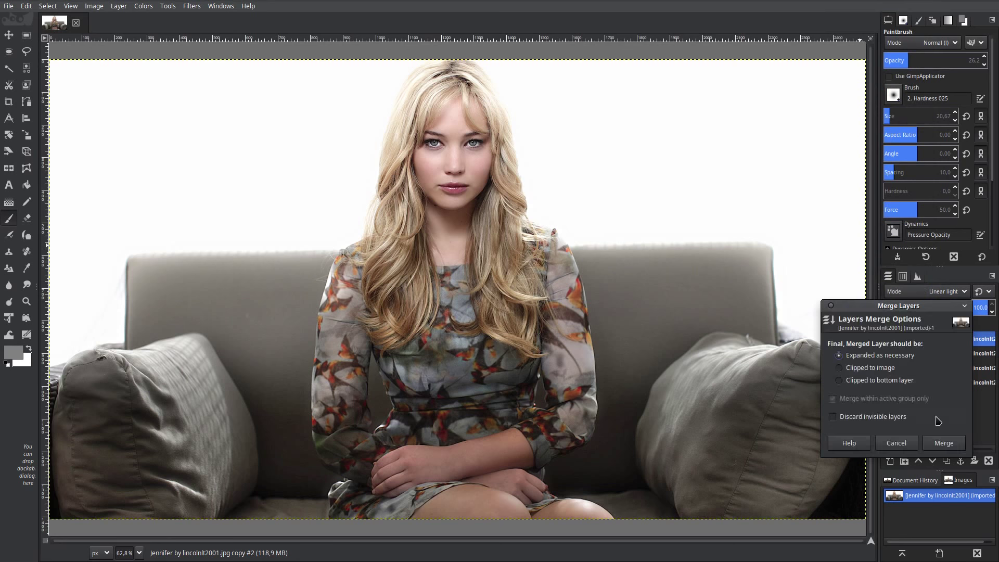
{"action": "left_click", "coordinate": [945, 443]}
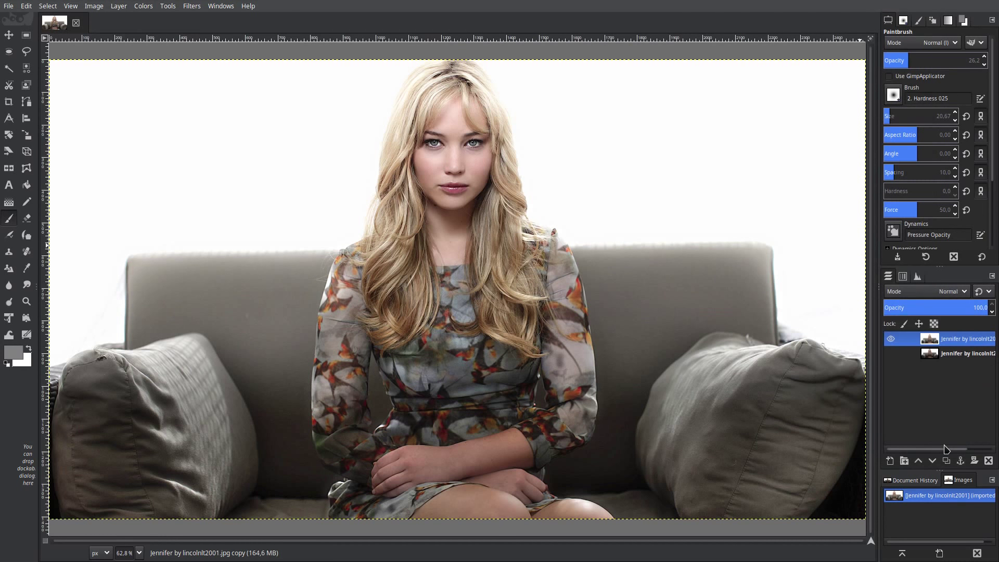
{"action": "left_click", "coordinate": [890, 339]}
{"action": "left_click", "coordinate": [946, 460]}
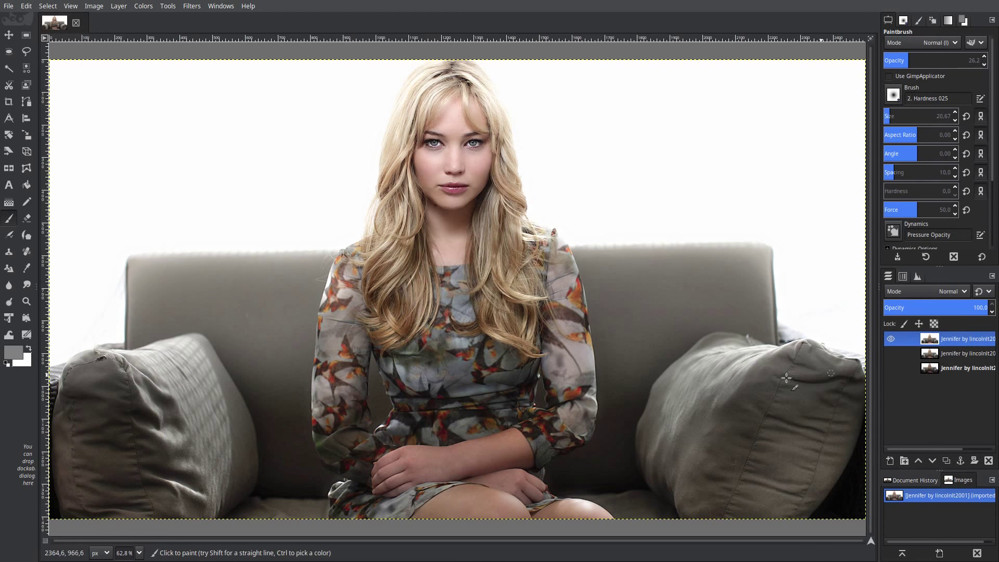
Step: Preview and apply G'MIC-Qt Lights & shadows > Pop shadows (strength 0.75, scale 5)
{"action": "left_click", "coordinate": [191, 7]}
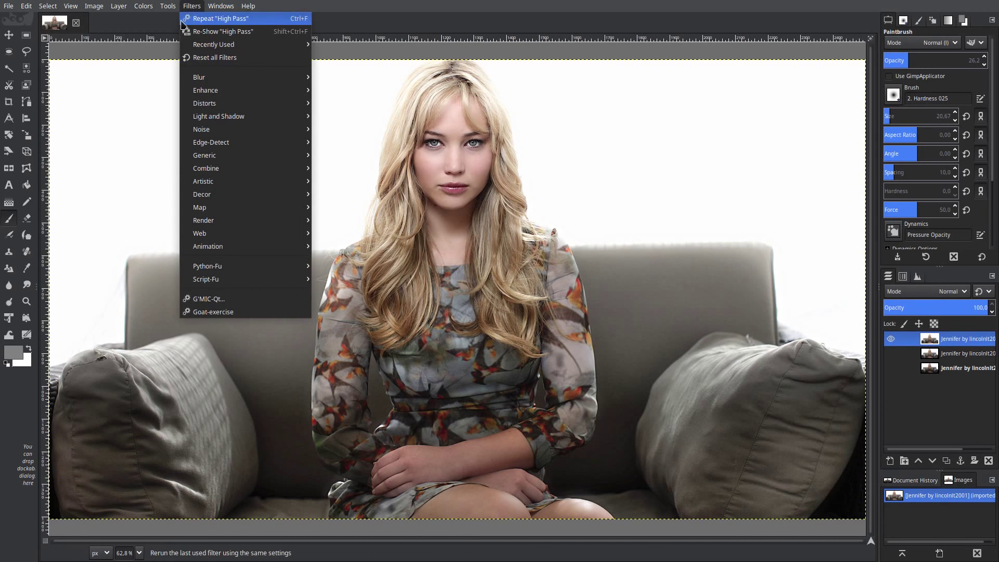
{"action": "left_click", "coordinate": [207, 301]}
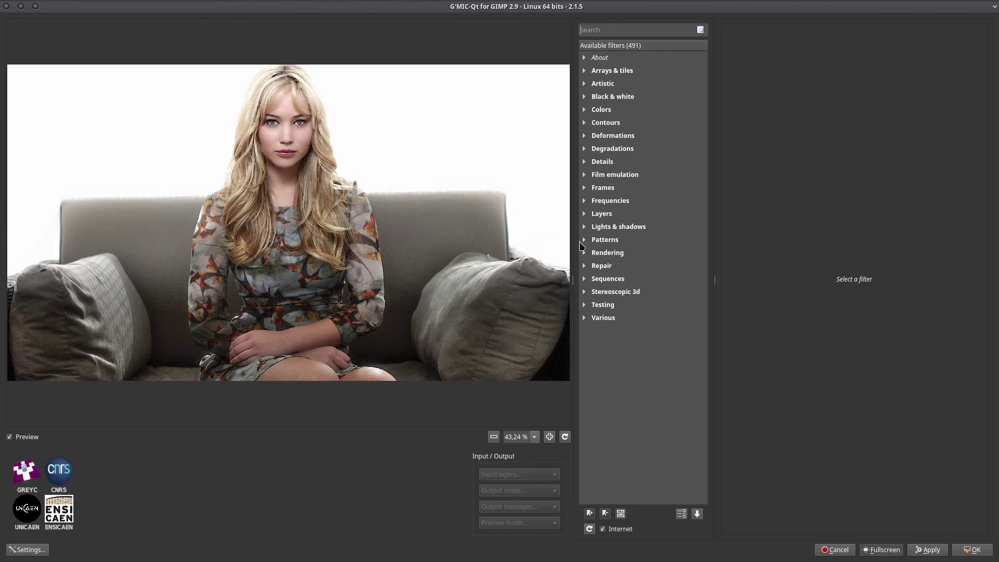
{"action": "left_click", "coordinate": [584, 228]}
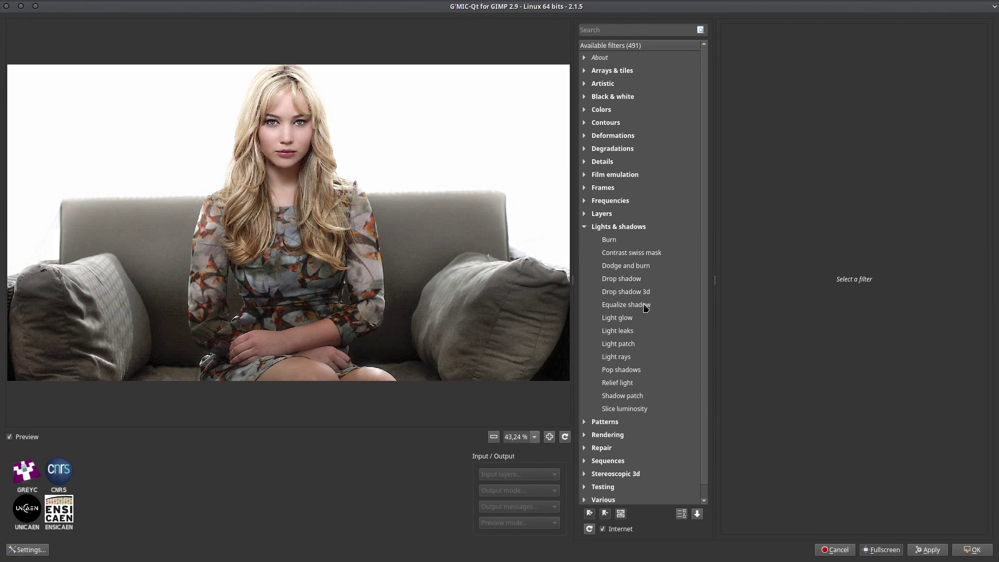
{"action": "left_click", "coordinate": [639, 373]}
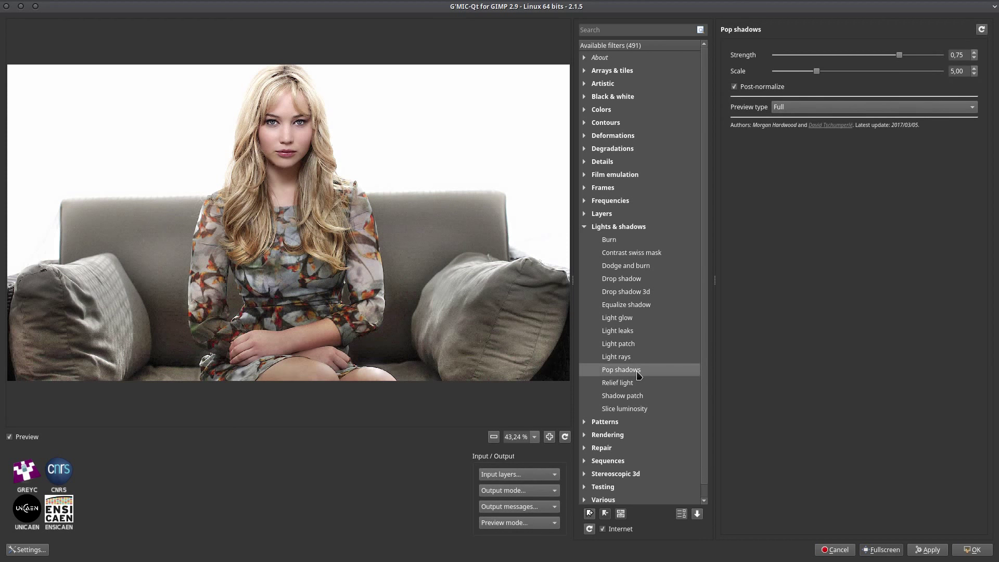
{"action": "left_click", "coordinate": [284, 245]}
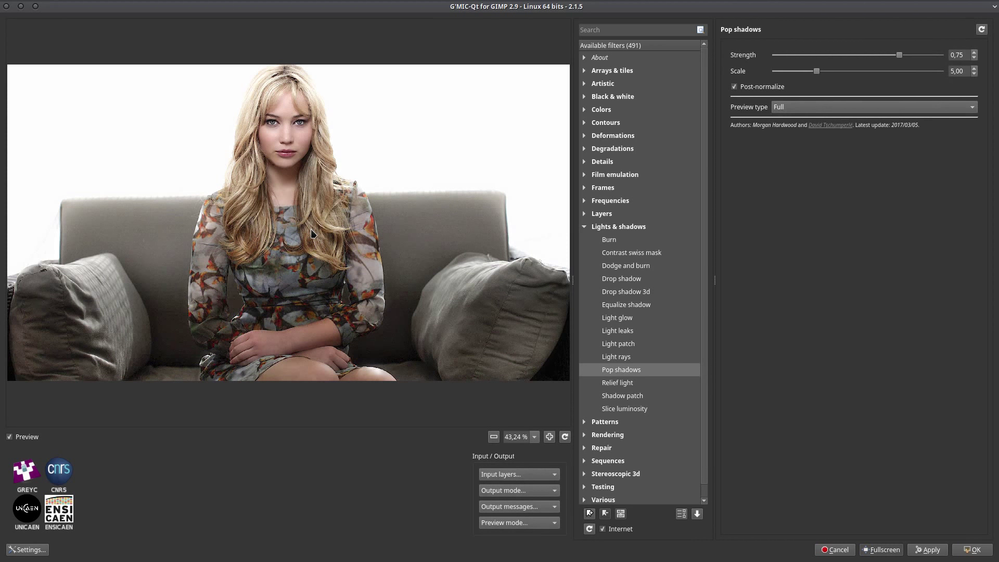
{"action": "left_click", "coordinate": [306, 237]}
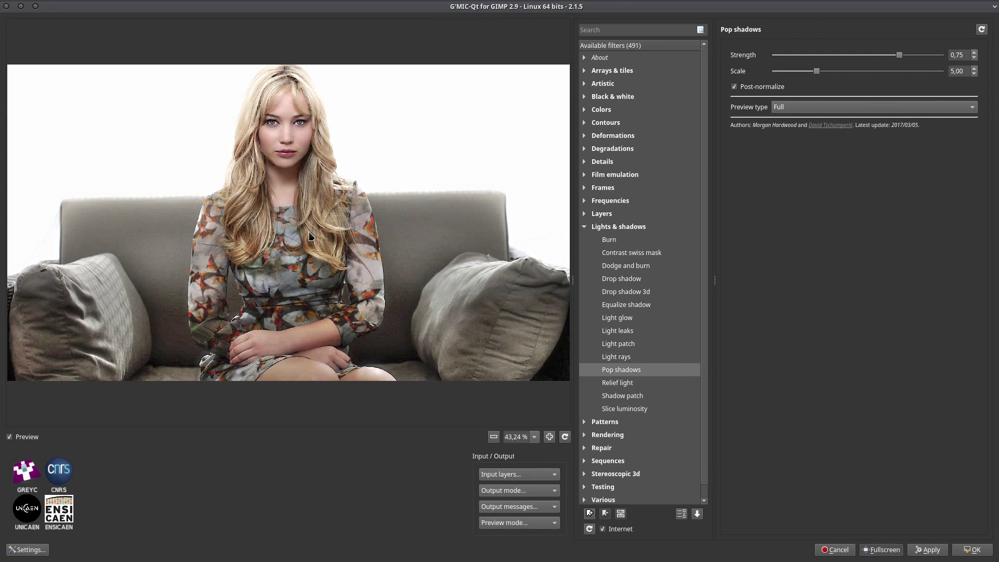
{"action": "left_click", "coordinate": [975, 550]}
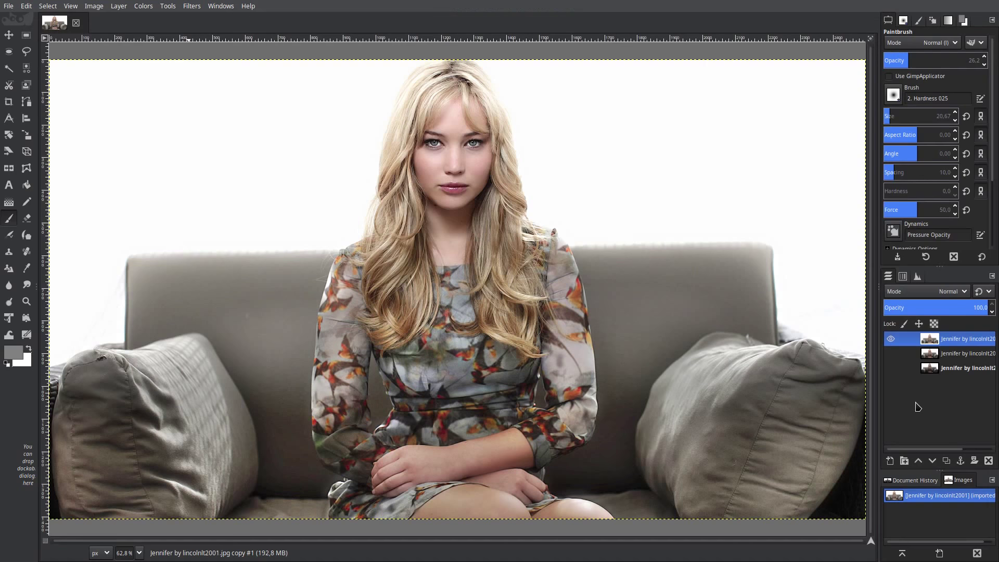
{"action": "left_click", "coordinate": [139, 552]}
{"action": "left_click", "coordinate": [134, 507]}
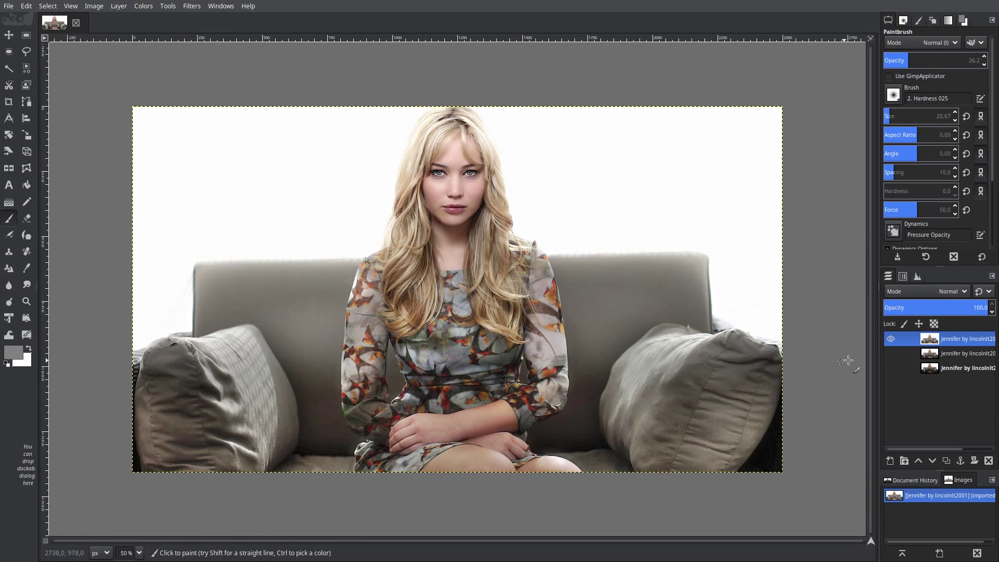
{"action": "left_click", "coordinate": [891, 339]}
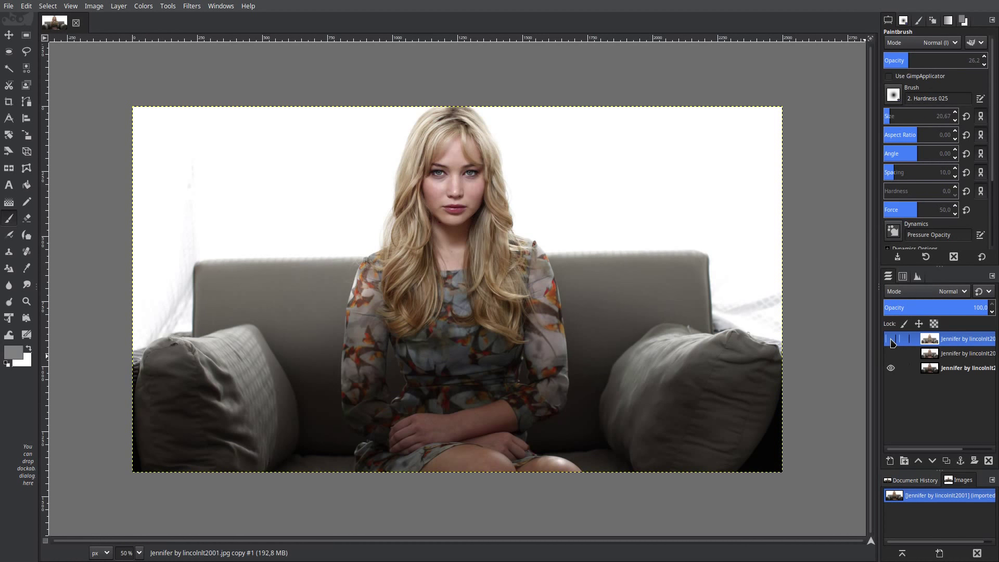
{"action": "left_click", "coordinate": [891, 338]}
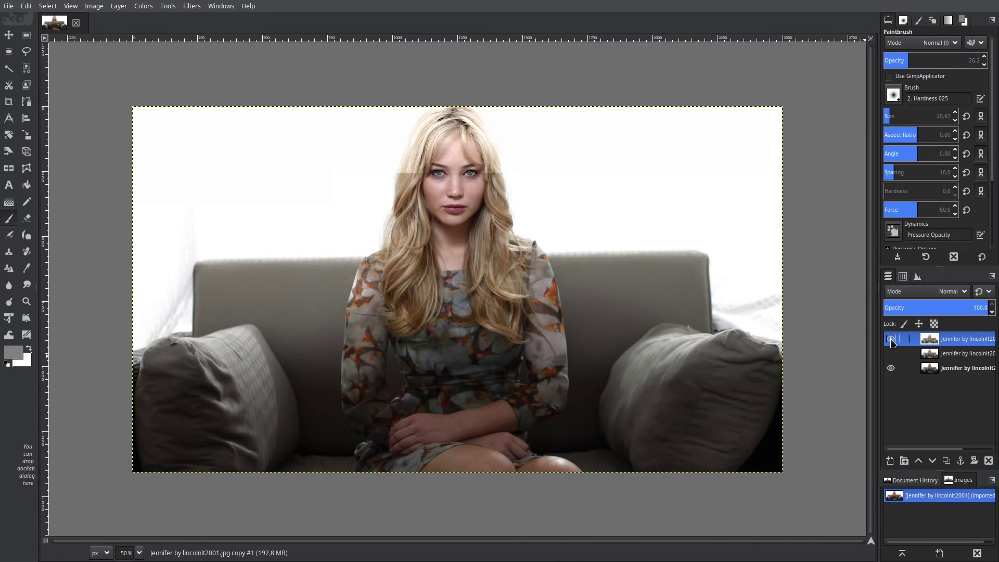
{"action": "left_click", "coordinate": [891, 338]}
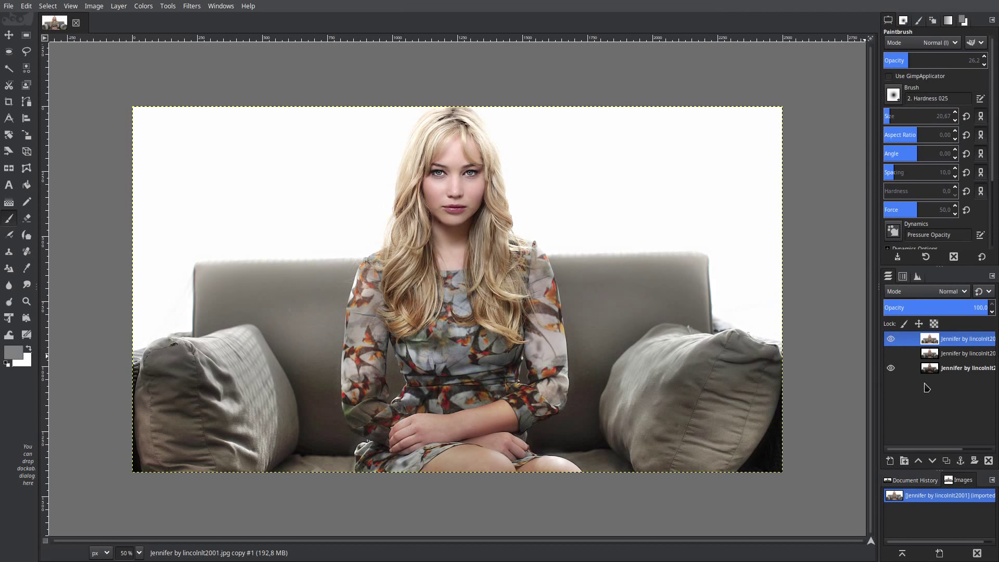
{"action": "left_click", "coordinate": [891, 339]}
{"action": "left_click", "coordinate": [890, 339]}
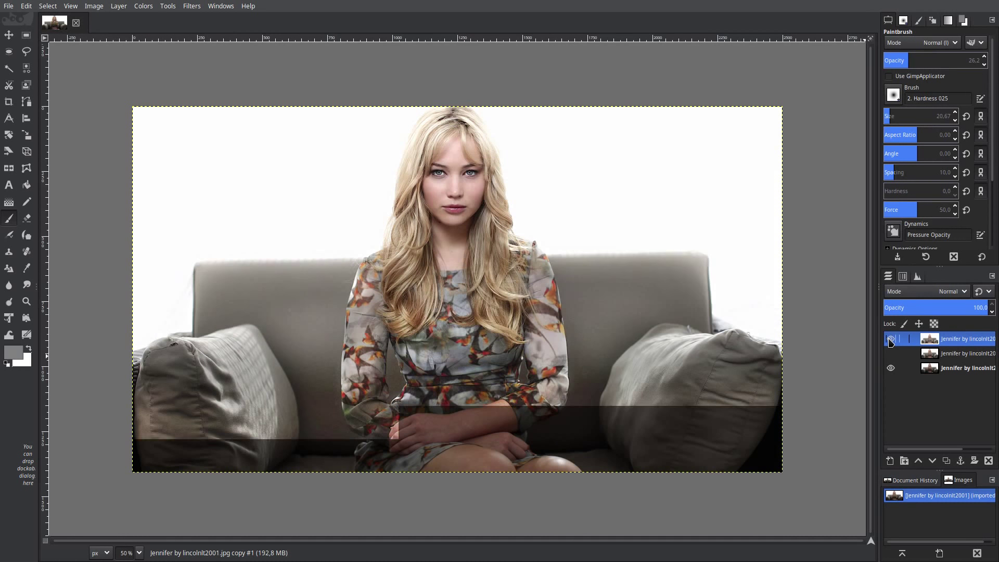
{"action": "left_click", "coordinate": [891, 339]}
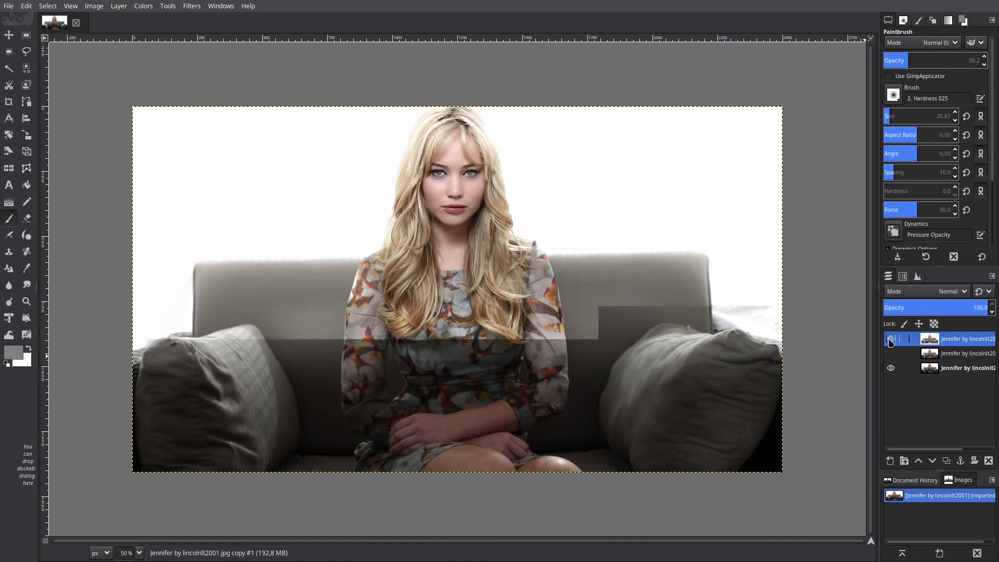